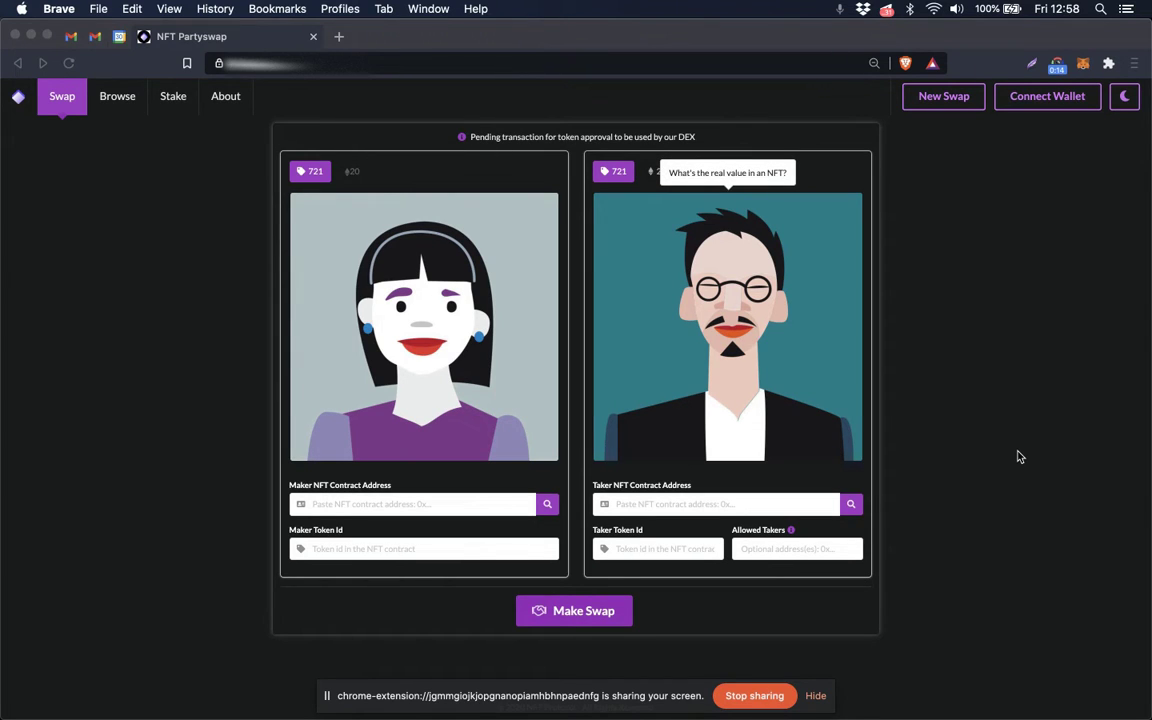
Set the taker's asset type to ERC20 and connect the wallet
left_click(657, 175)
left_click(658, 176)
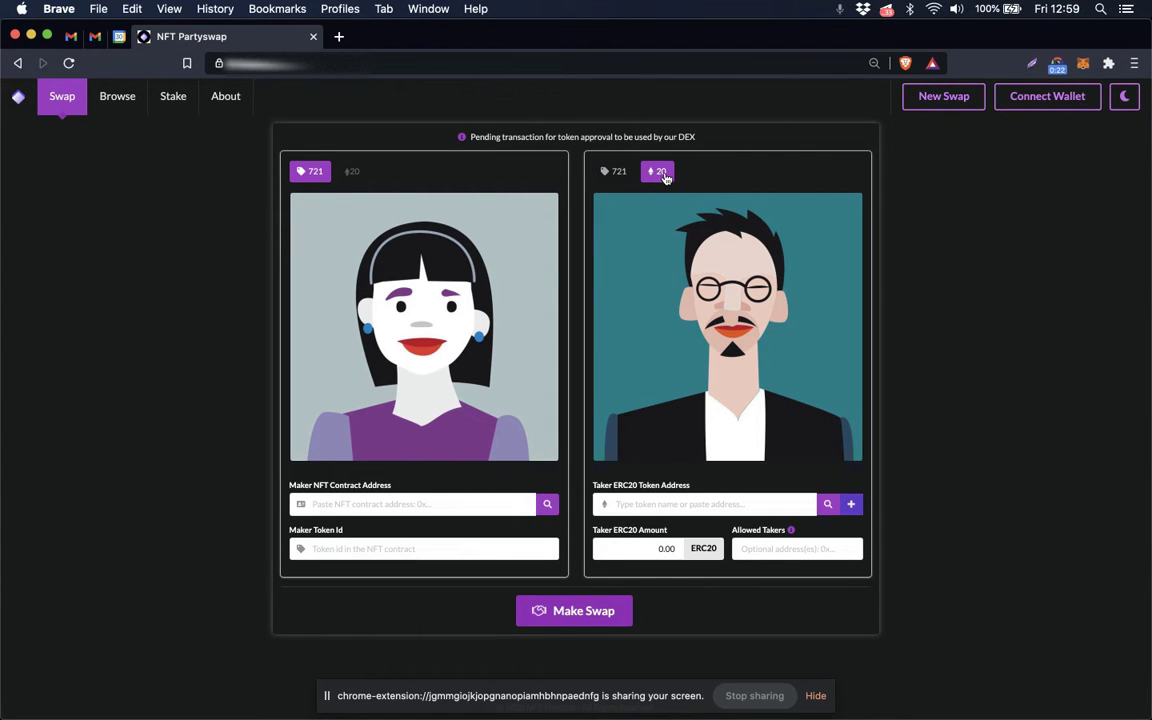
left_click(1045, 100)
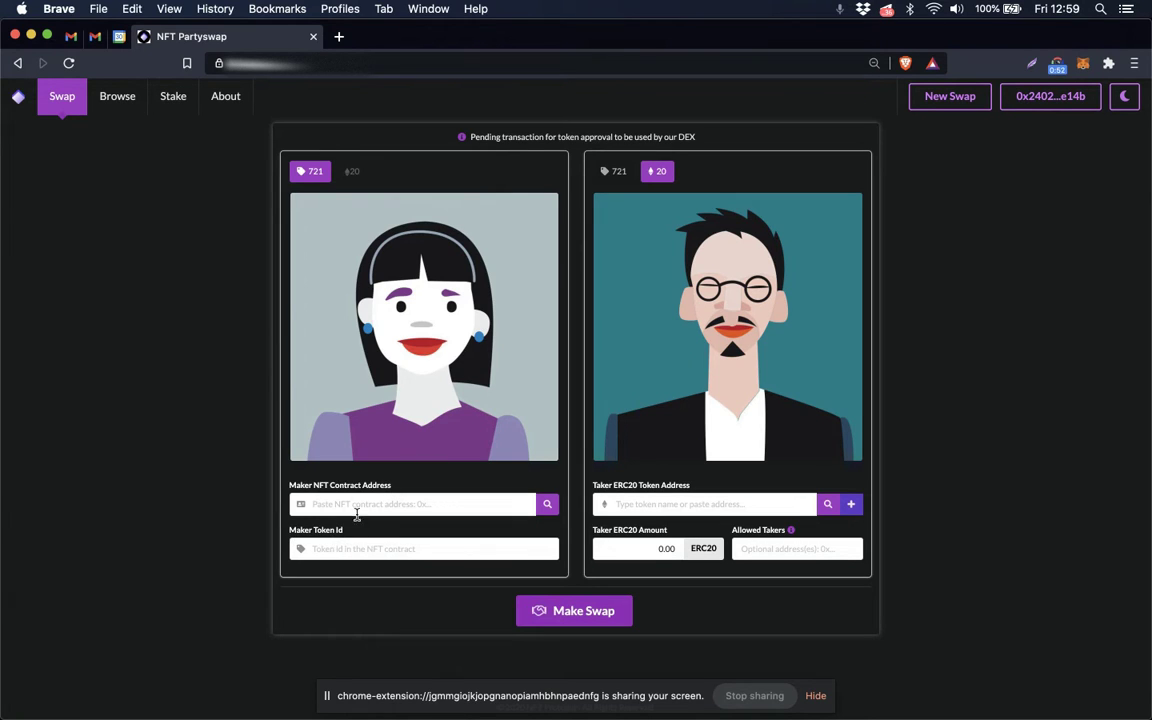
View the wallet account on Etherscan and copy the Portion Art Token contract address from its ERC-721 transactions
left_click(1083, 64)
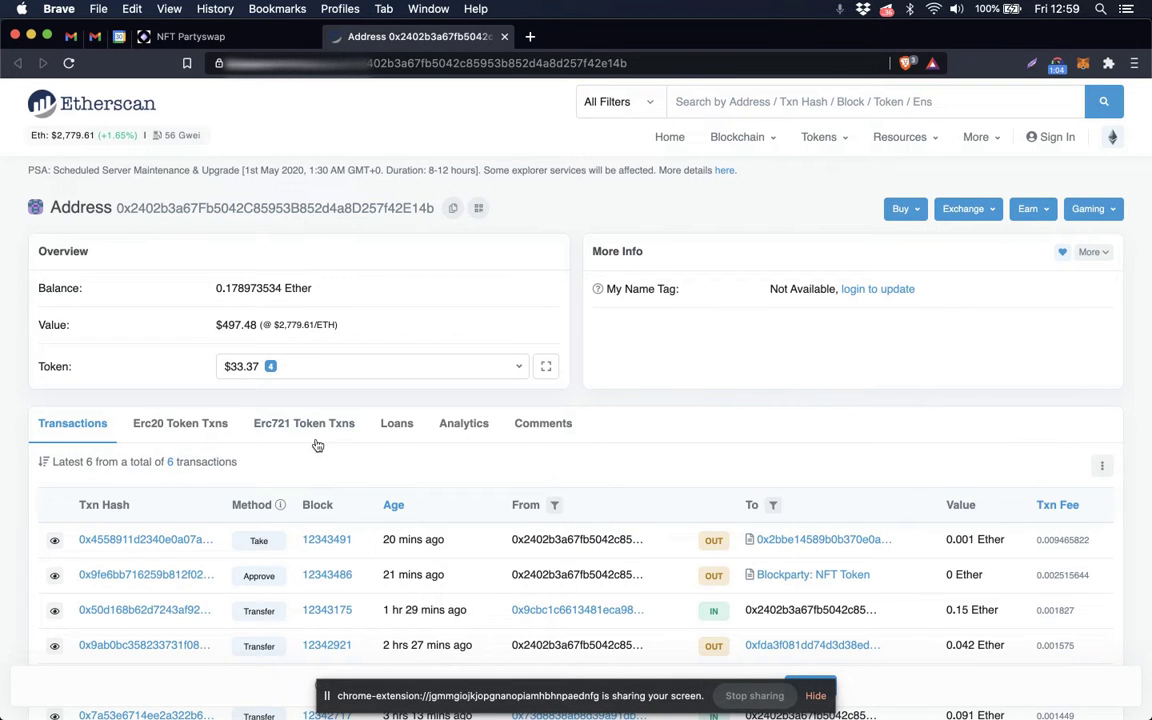
left_click(305, 425)
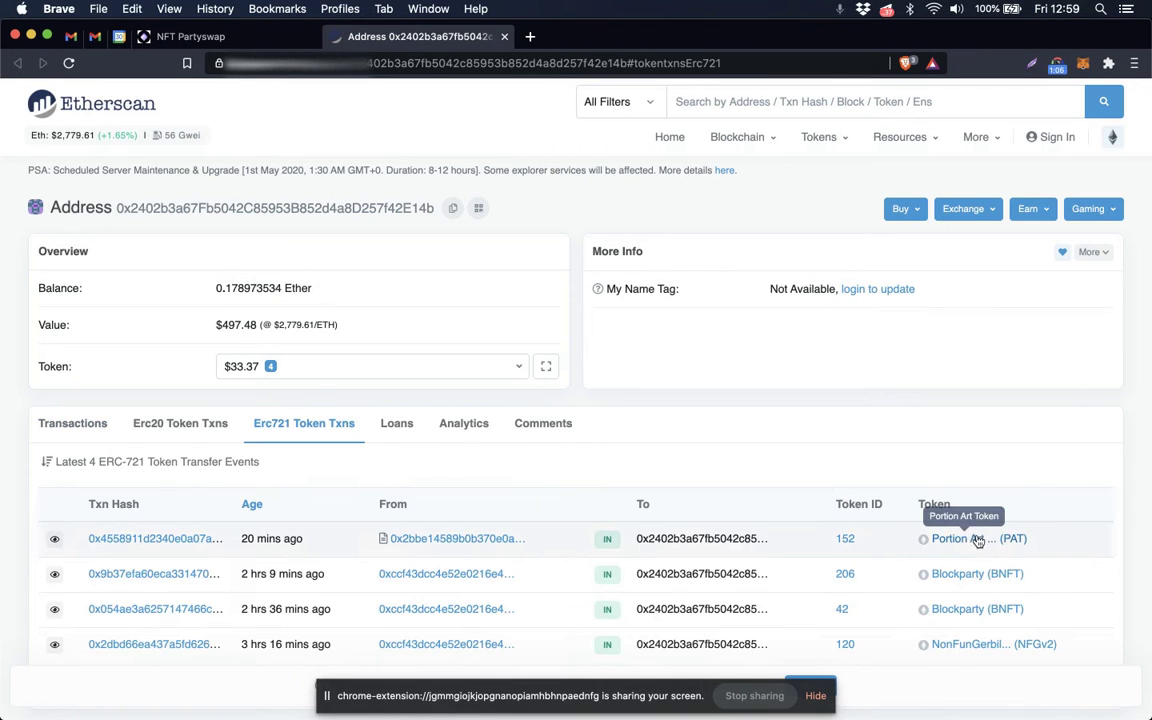
left_click(976, 540)
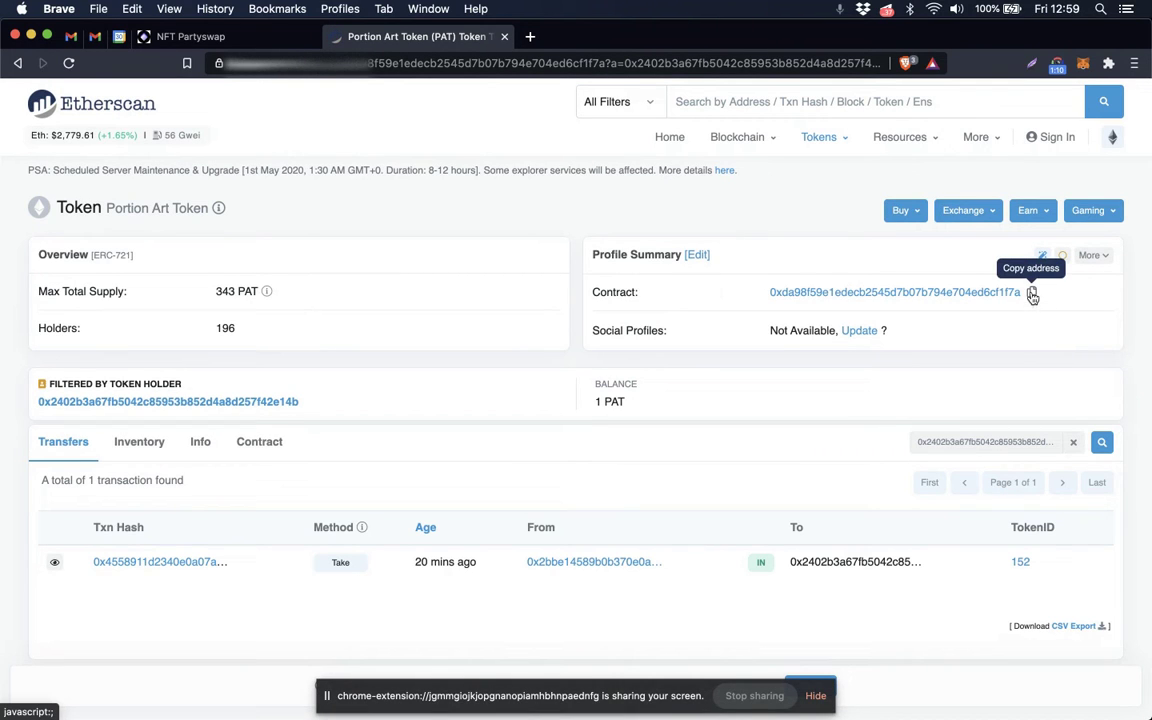
left_click(1032, 293)
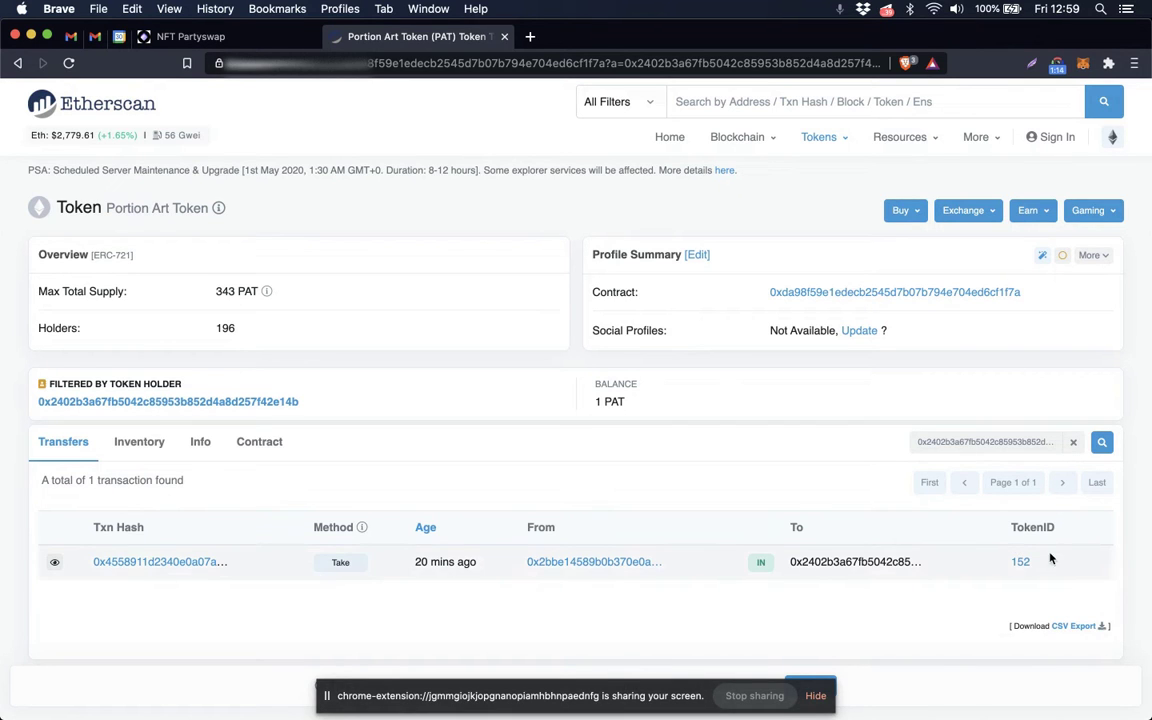
Back in NFT Partyswap, paste the copied address as the maker NFT contract and set the maker token ID to 152
left_click(230, 38)
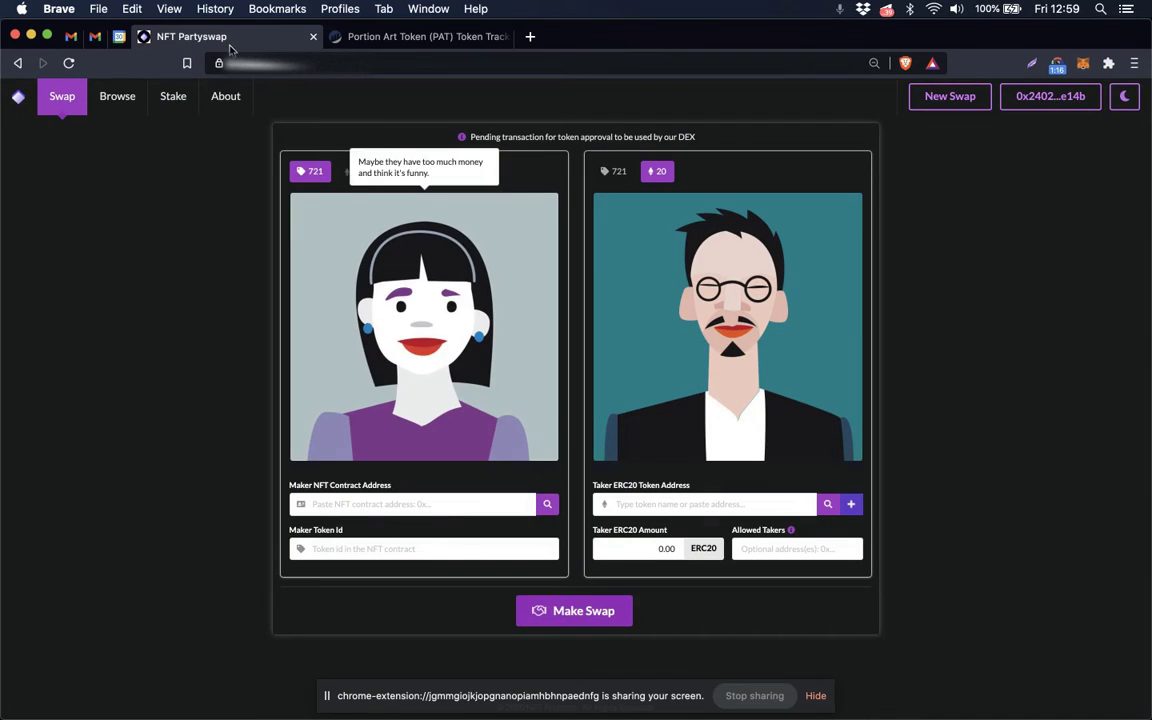
left_click(459, 503)
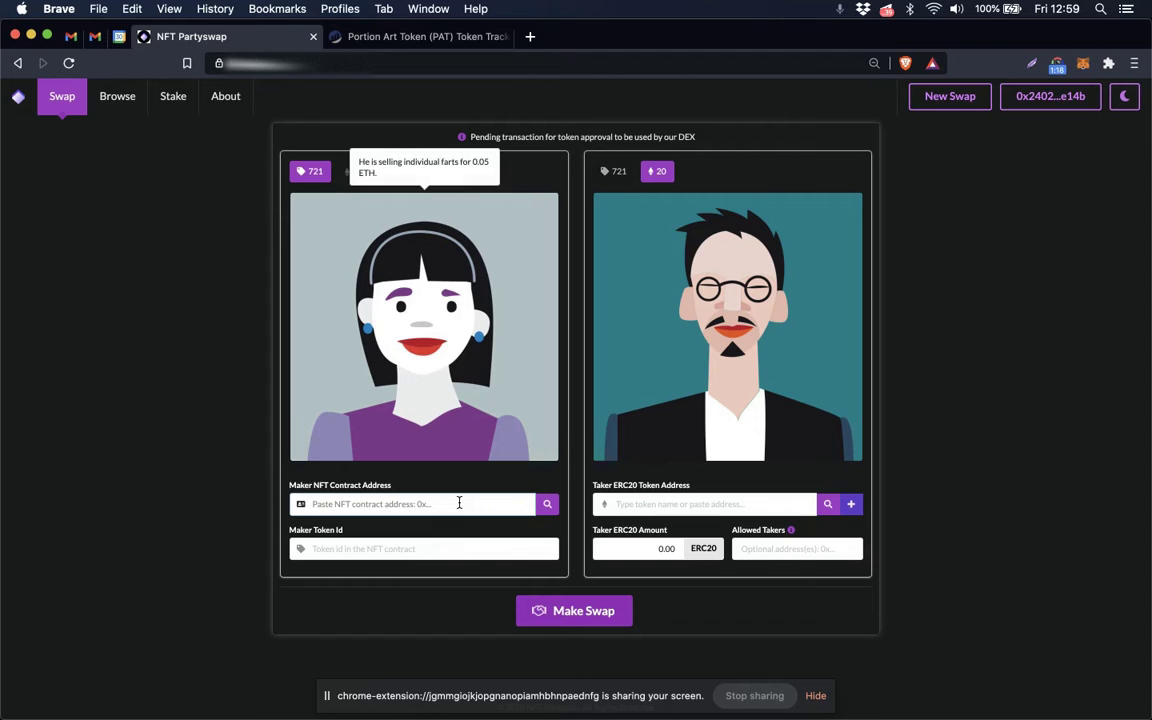
key("super+v")
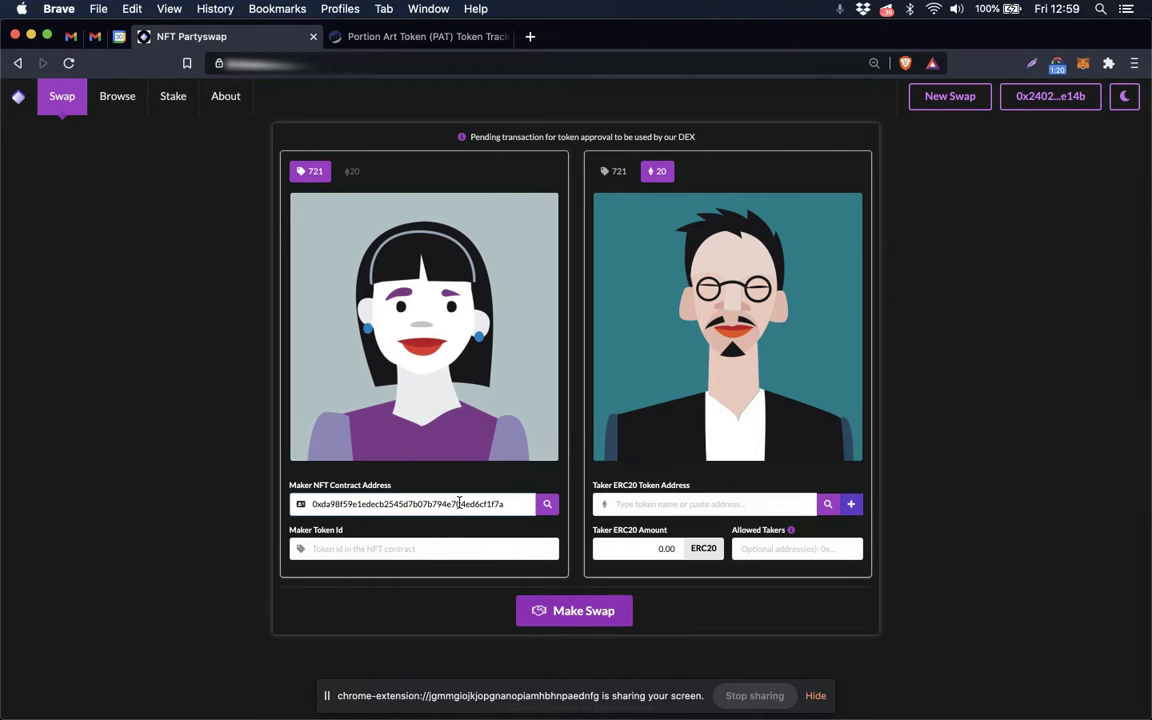
left_click(432, 540)
type("152")
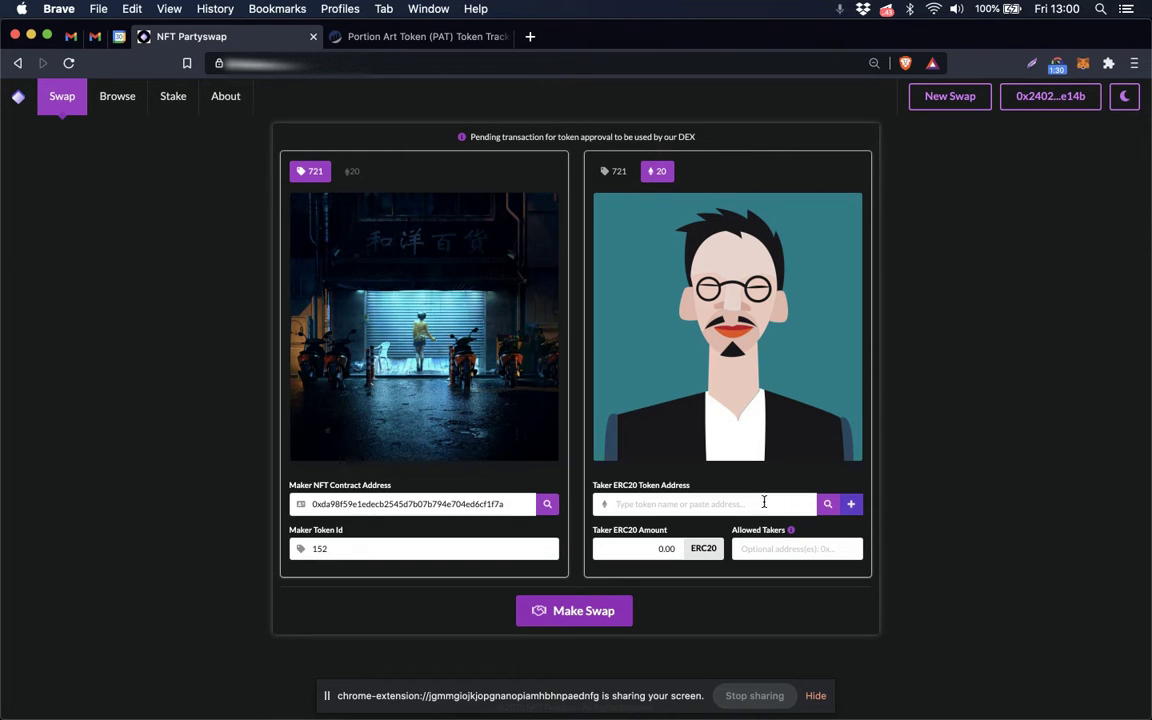
Look up "nft protocol" as the taker's ERC20 token and choose NFT Protocol
left_click(705, 503)
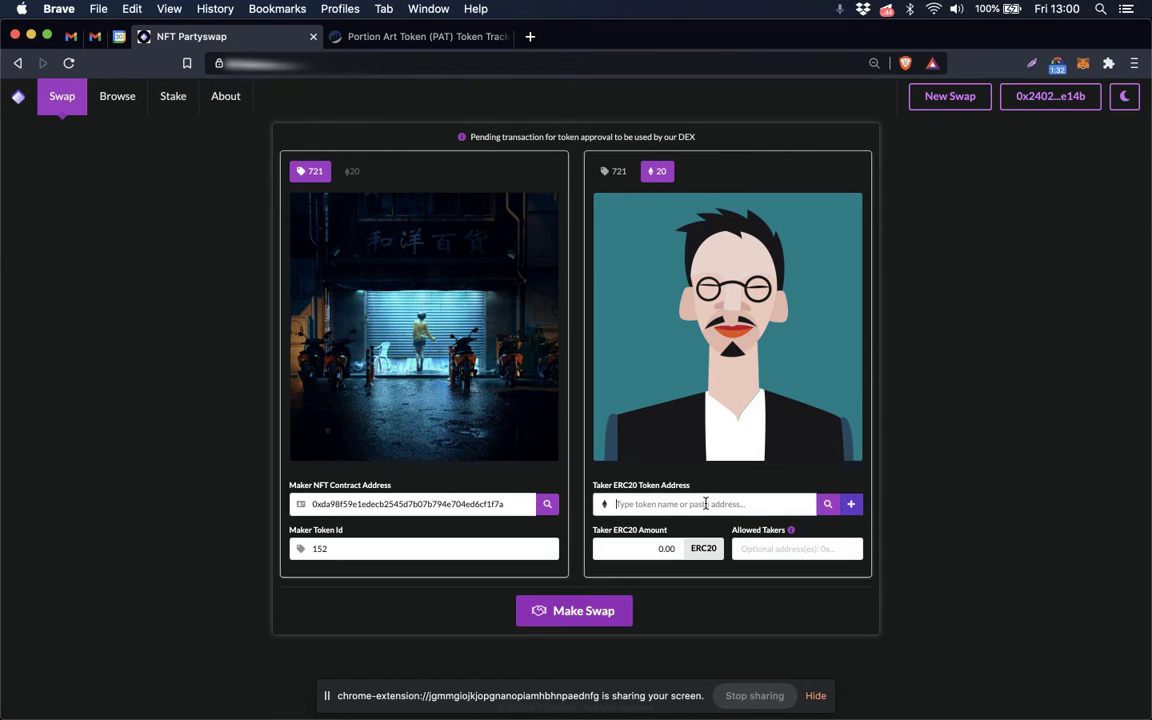
type("nft protoco")
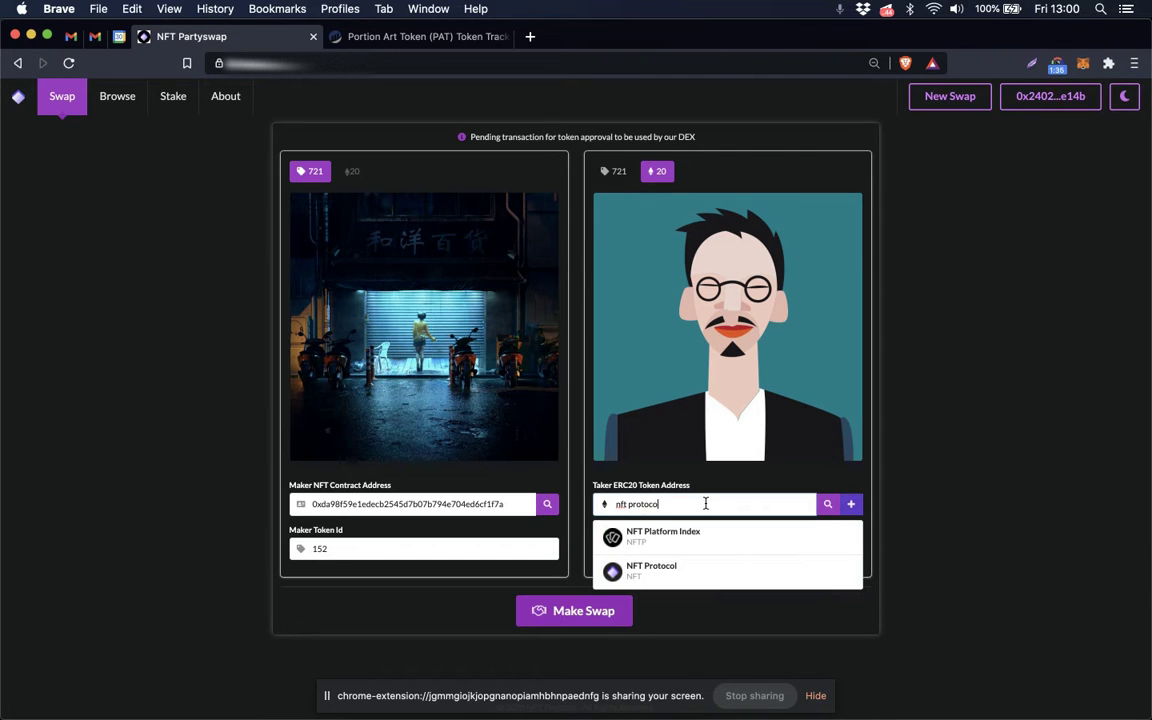
type("l")
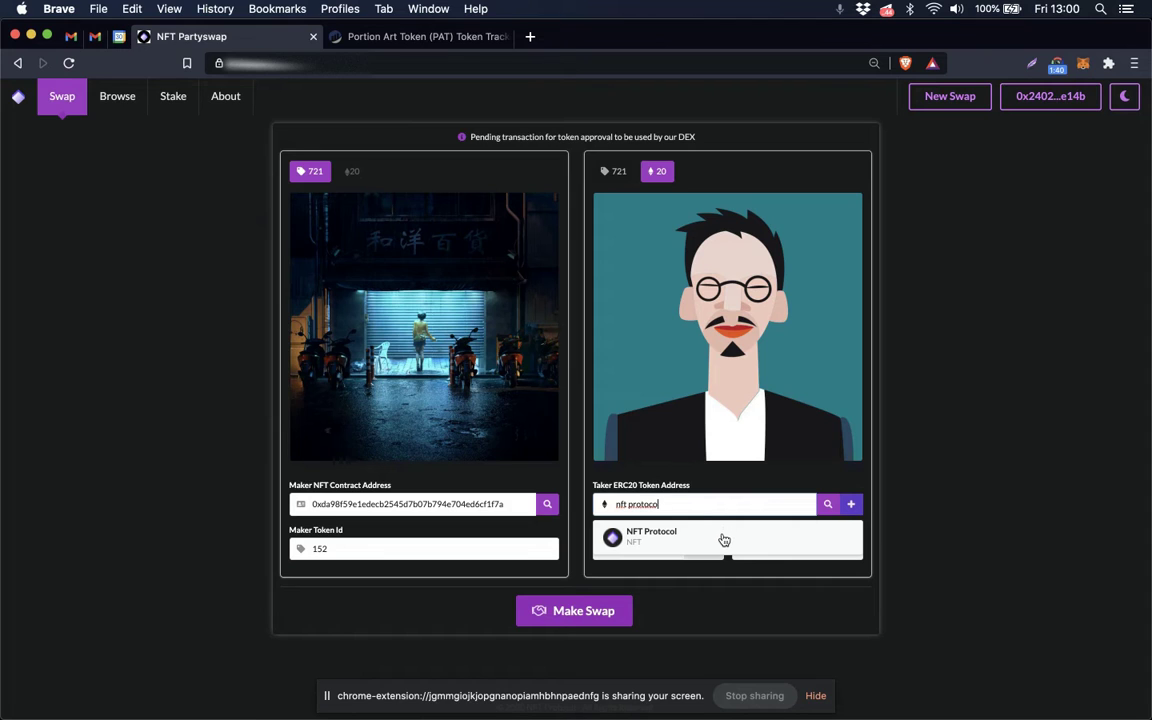
left_click(724, 540)
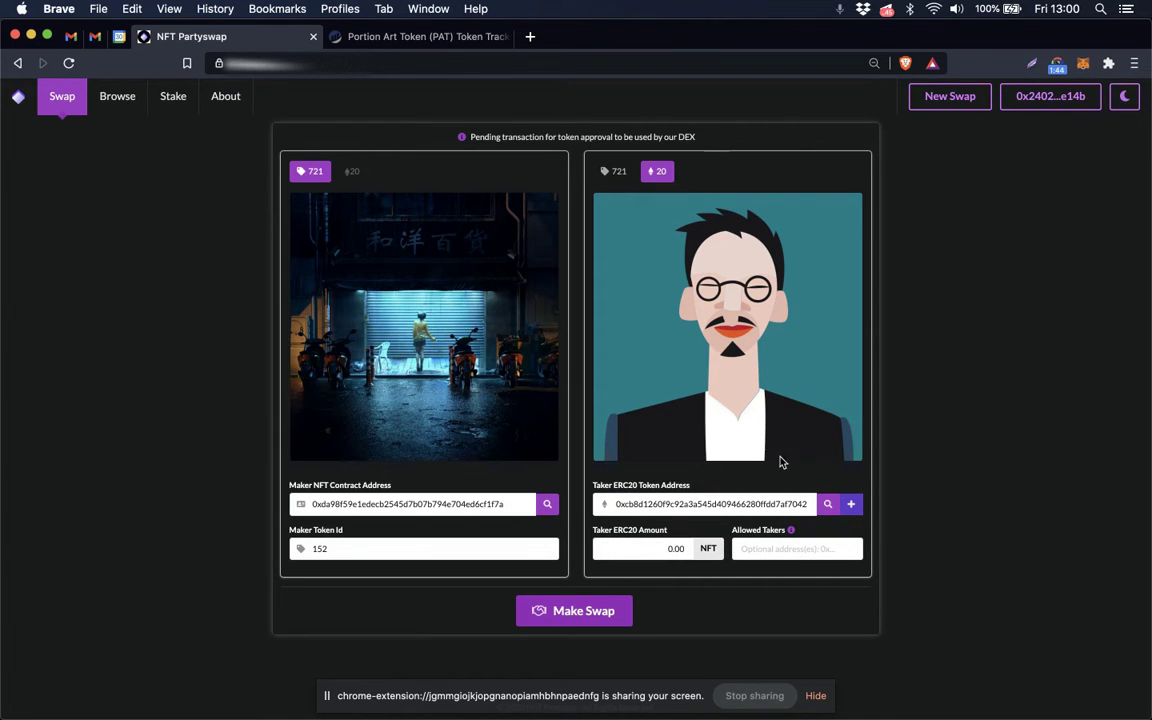
On Etherscan, copy the NFT Protocol contract address from the wallet's ERC-20 token transactions
left_click(375, 37)
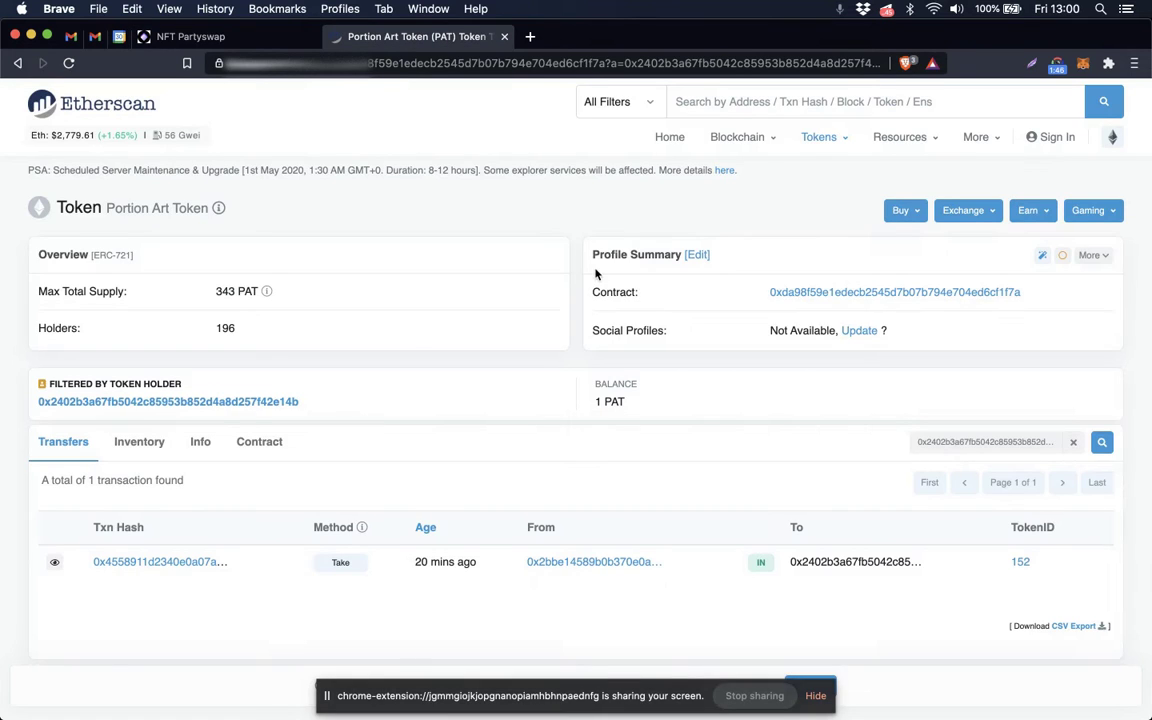
key("super+bracketleft")
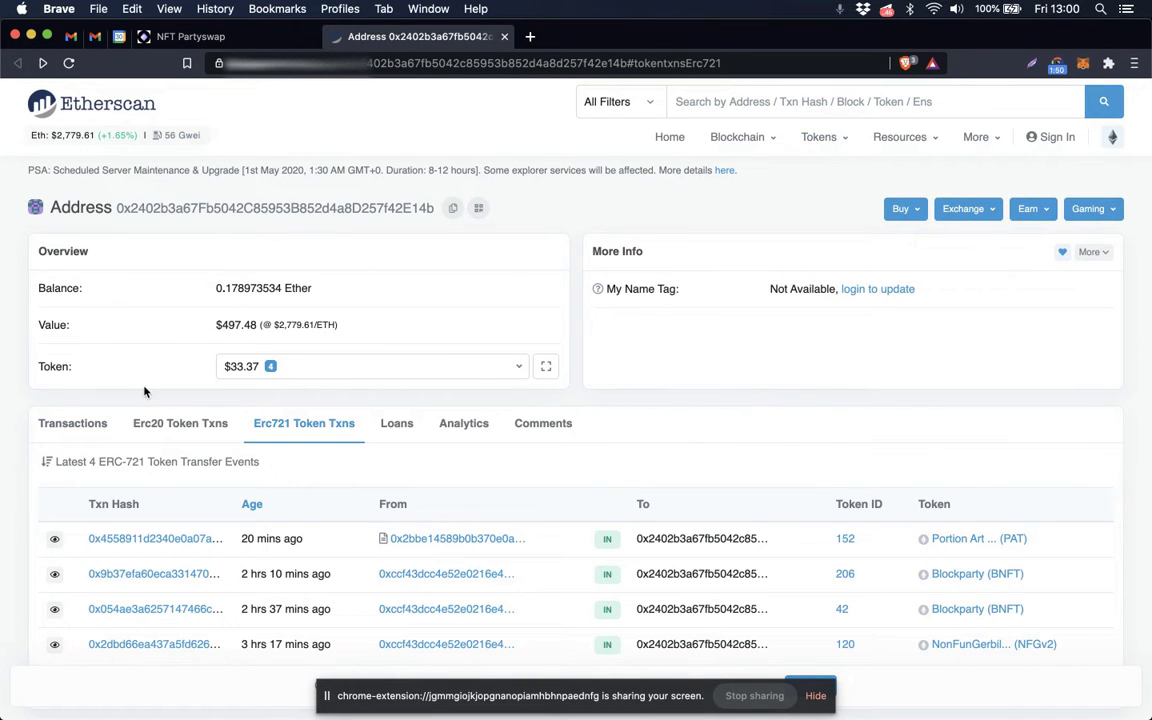
left_click(165, 423)
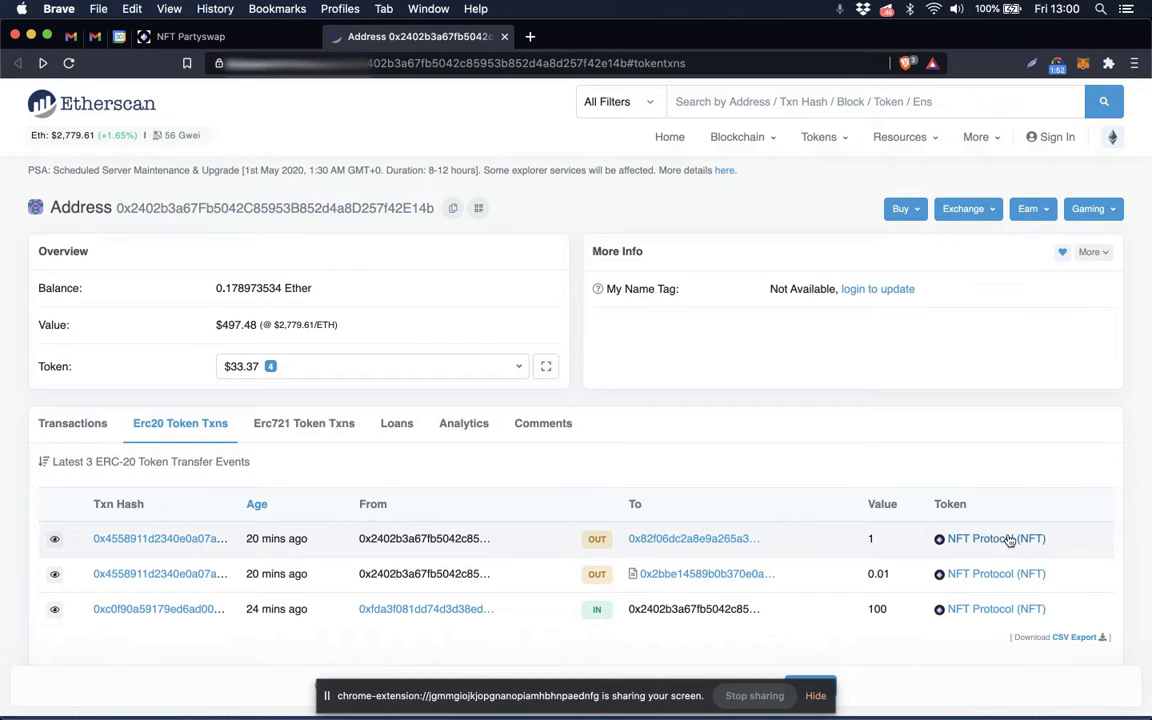
left_click(1005, 538)
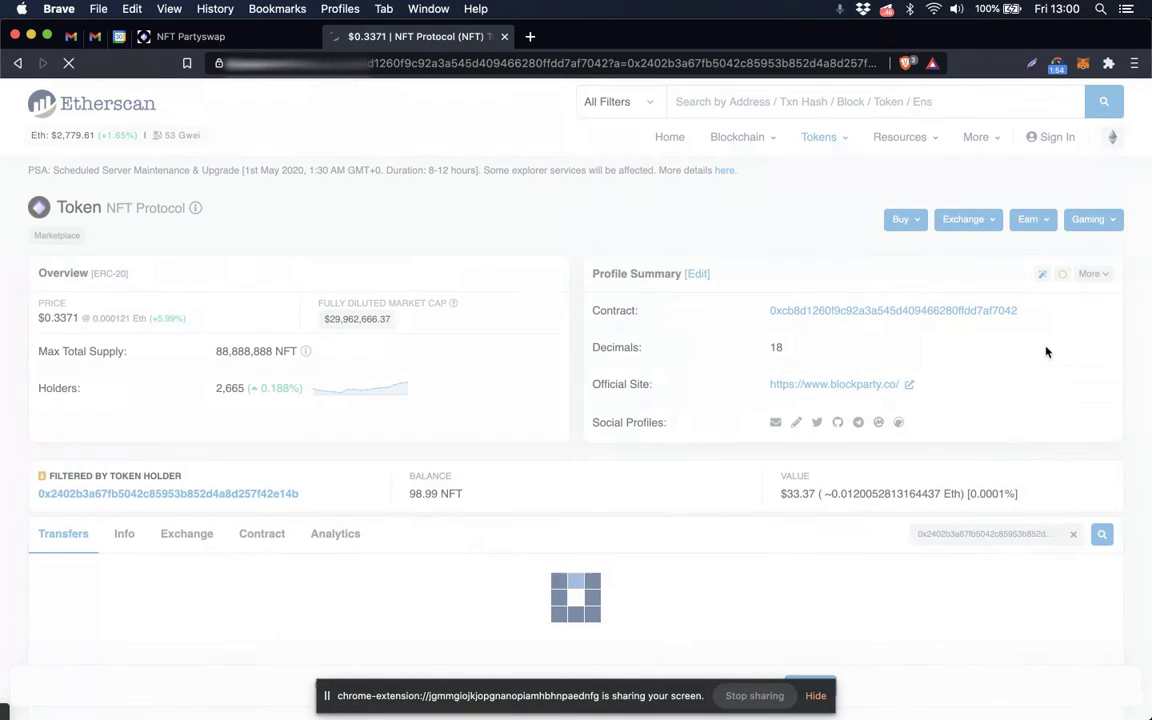
left_click(1026, 312)
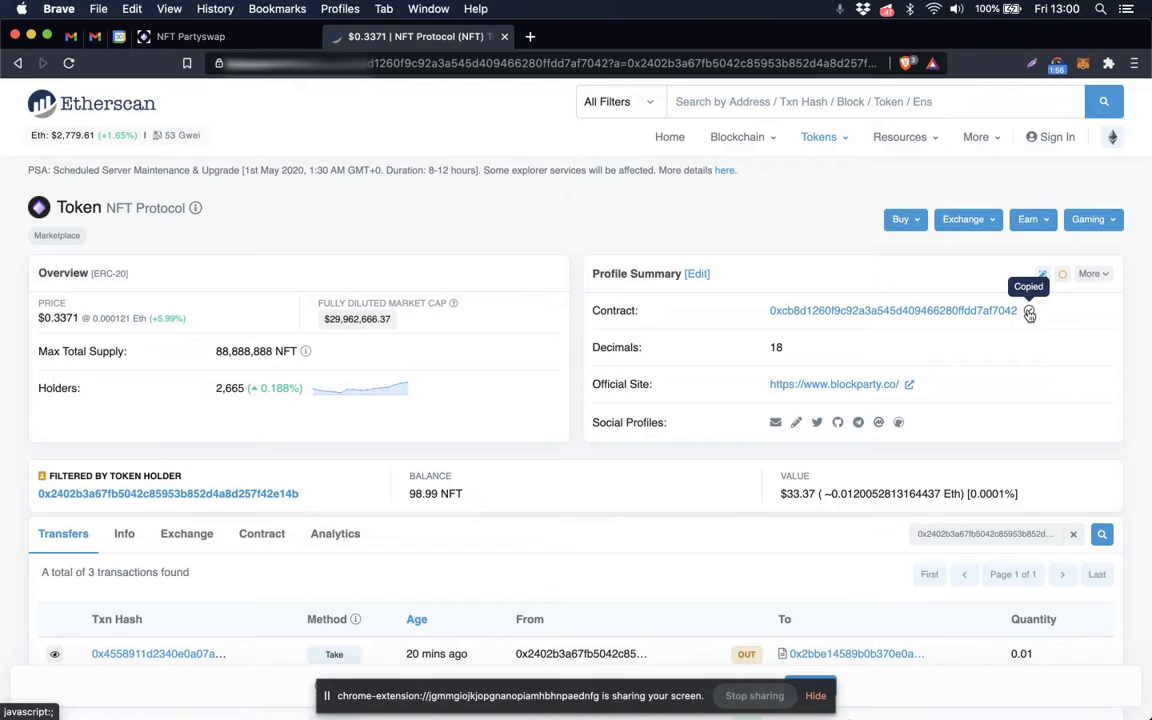
In NFT Partyswap, replace the taker ERC20 token address with the copied one and choose the matching NFT Protocol token
left_click(190, 36)
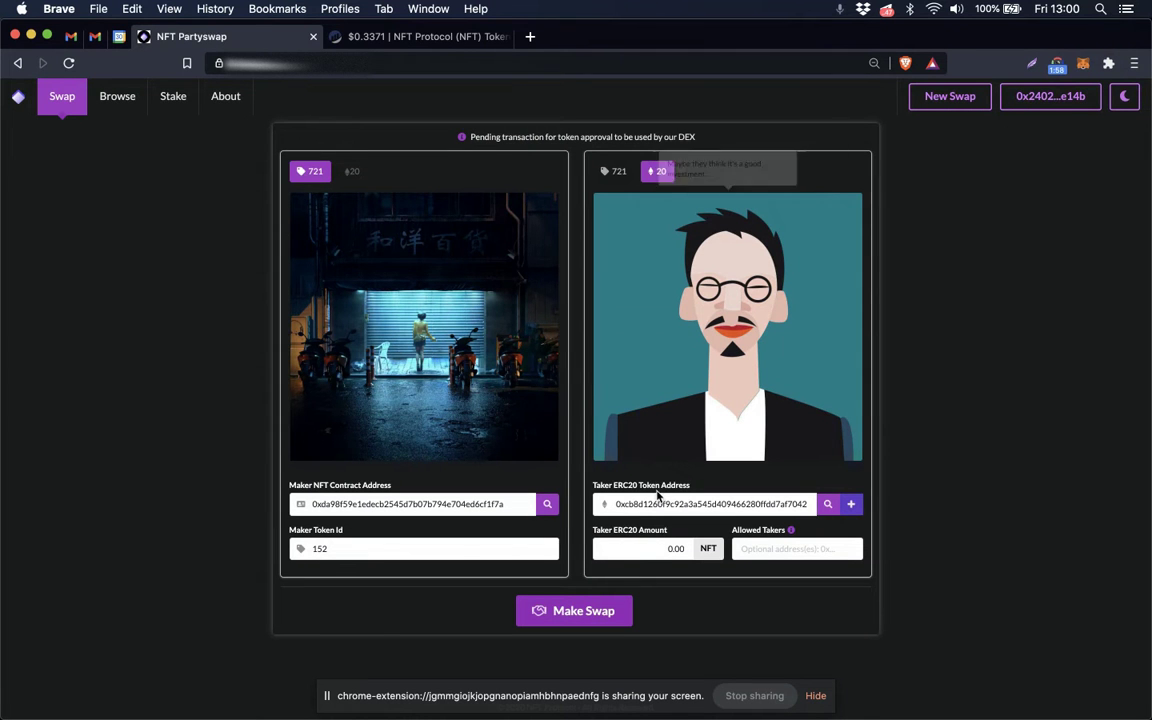
triple_click(659, 500)
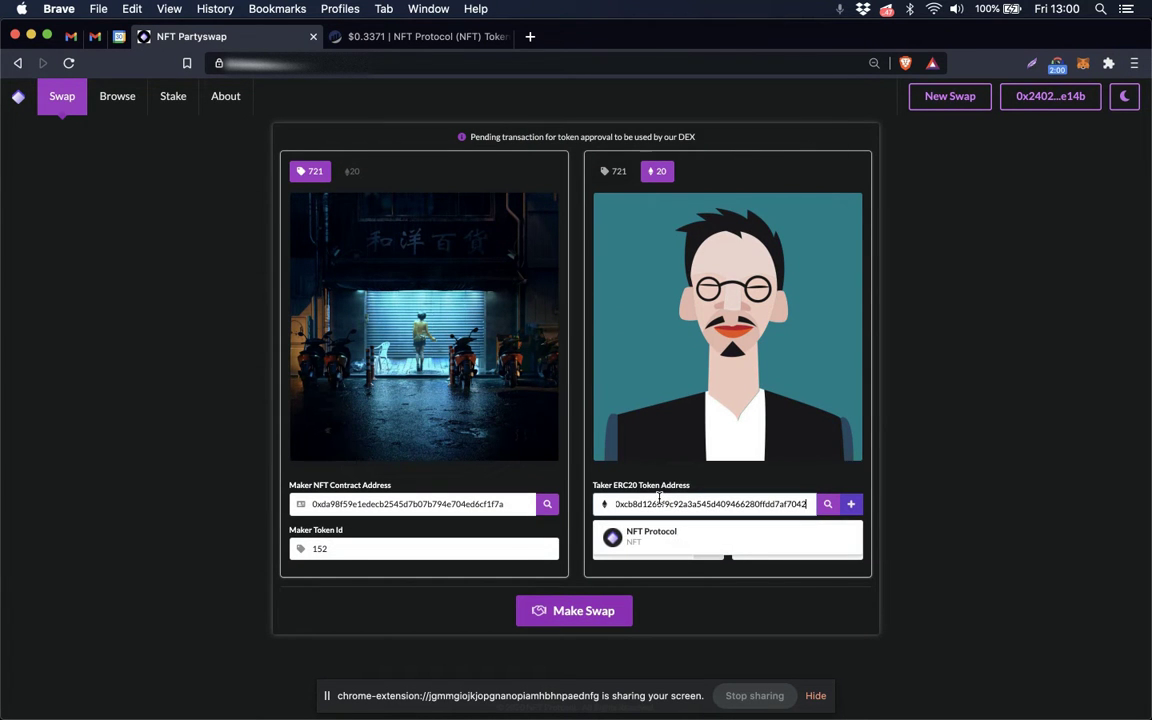
key("super+v")
left_click(737, 533)
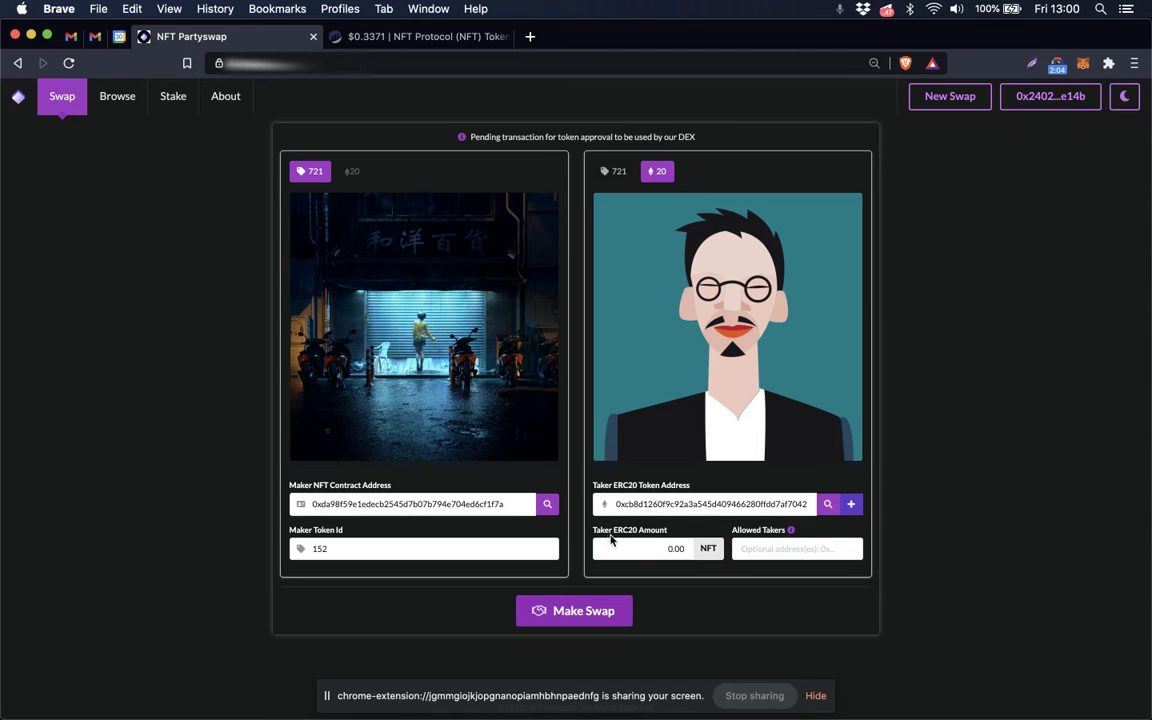
Set the taker ERC20 amount to 5 NFT
double_click(680, 548)
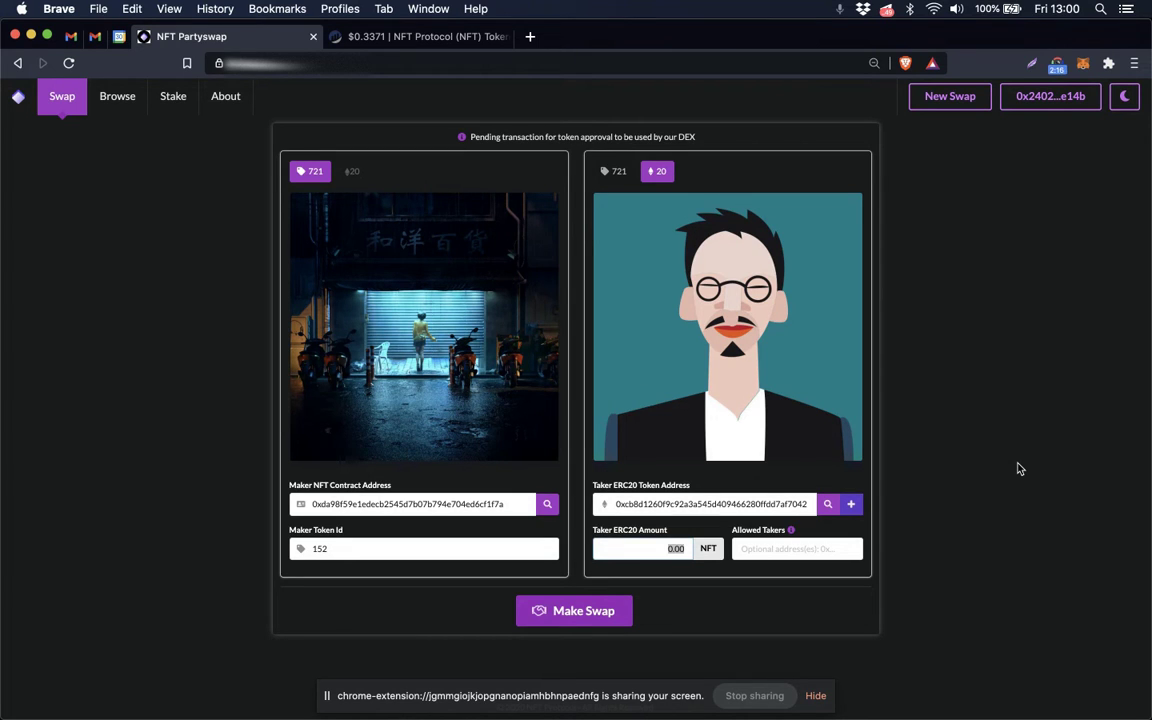
type("5")
left_click(1008, 495)
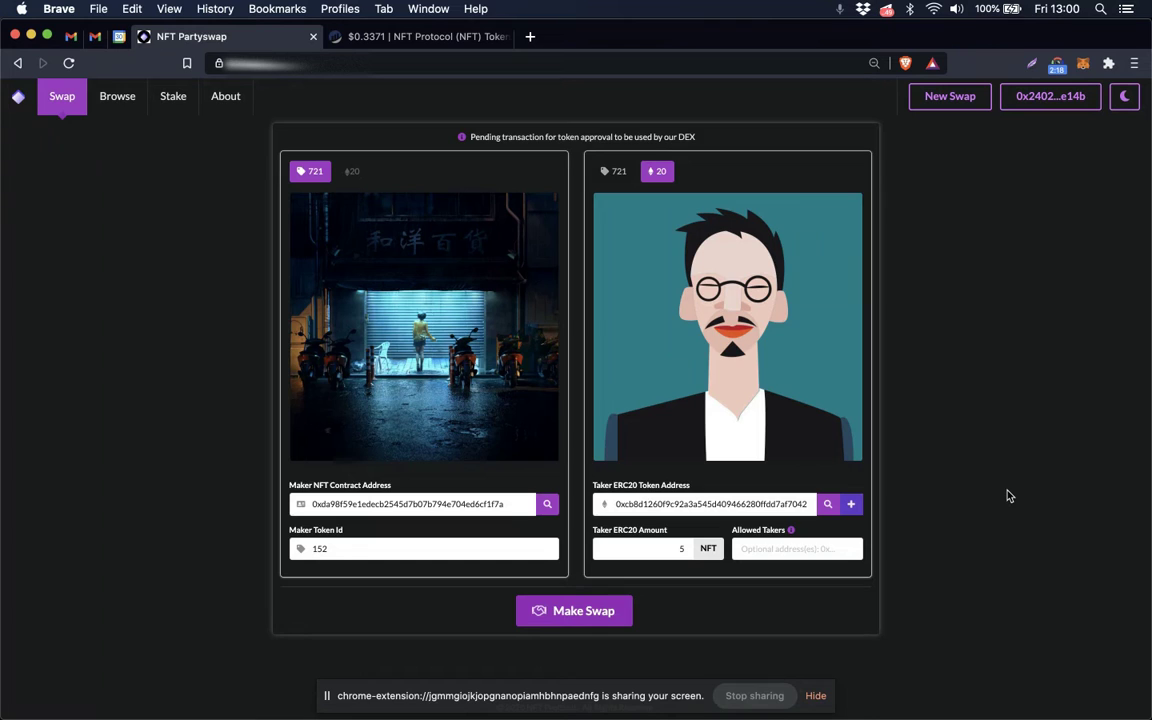
Switch MetaMask to Account 3, copy its wallet address and paste it as the swap's allowed taker
left_click(1084, 64)
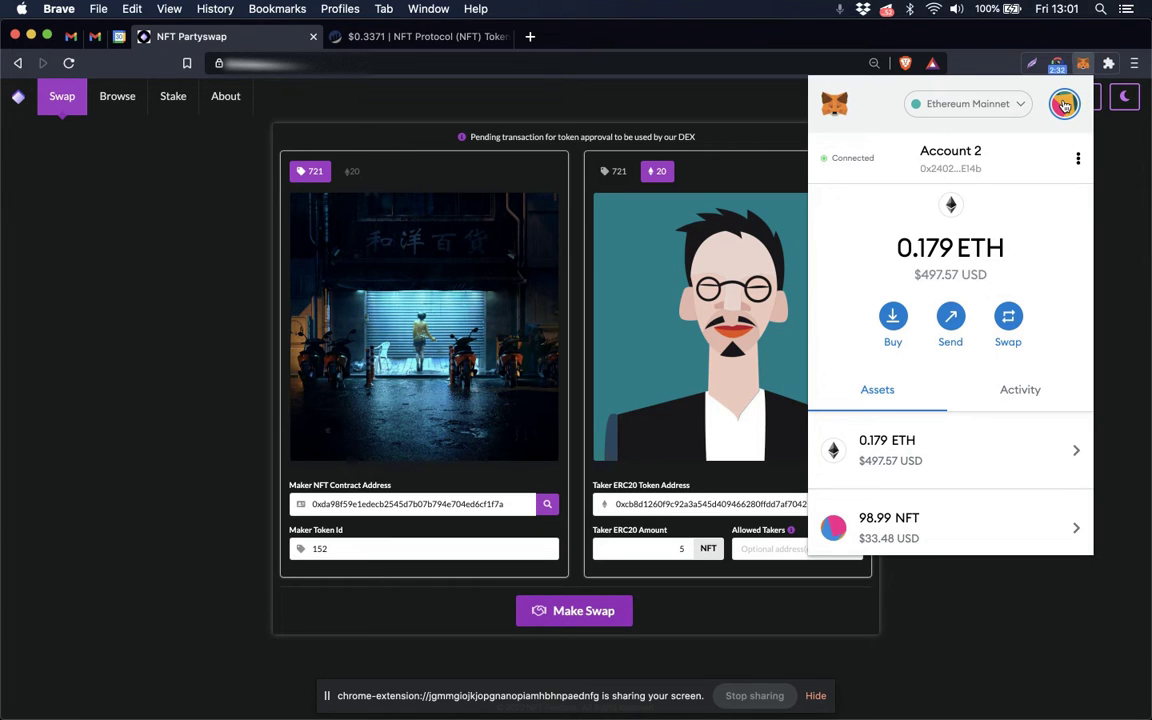
left_click(1065, 105)
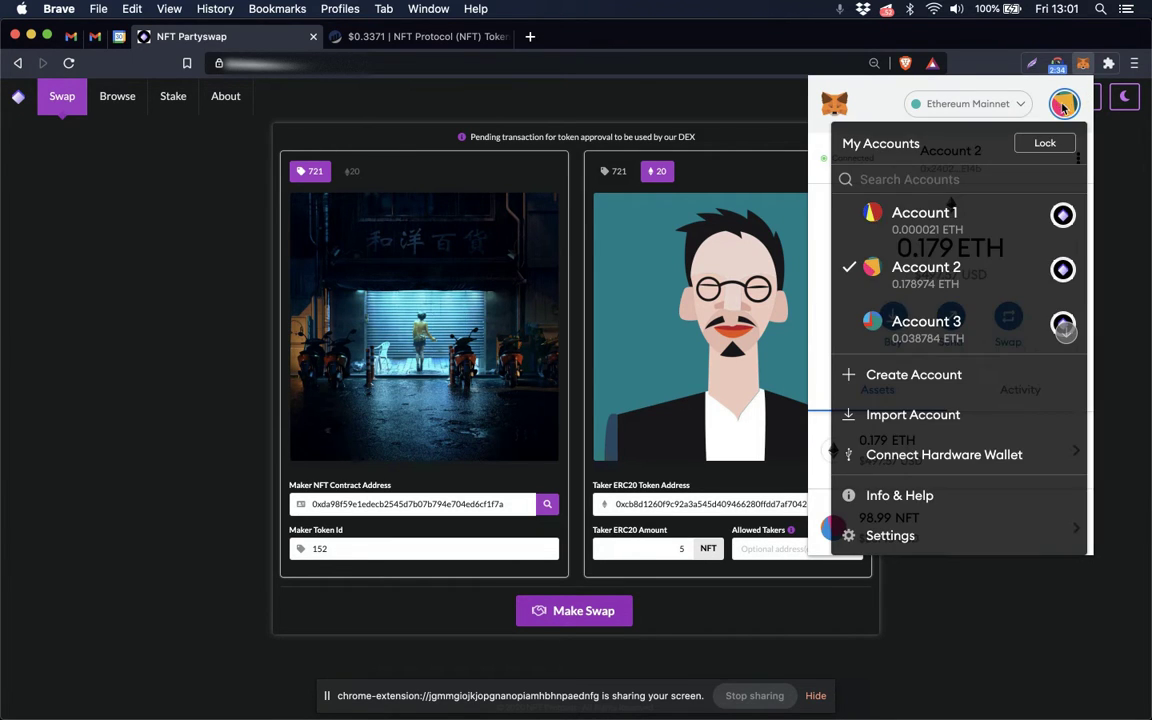
left_click(938, 330)
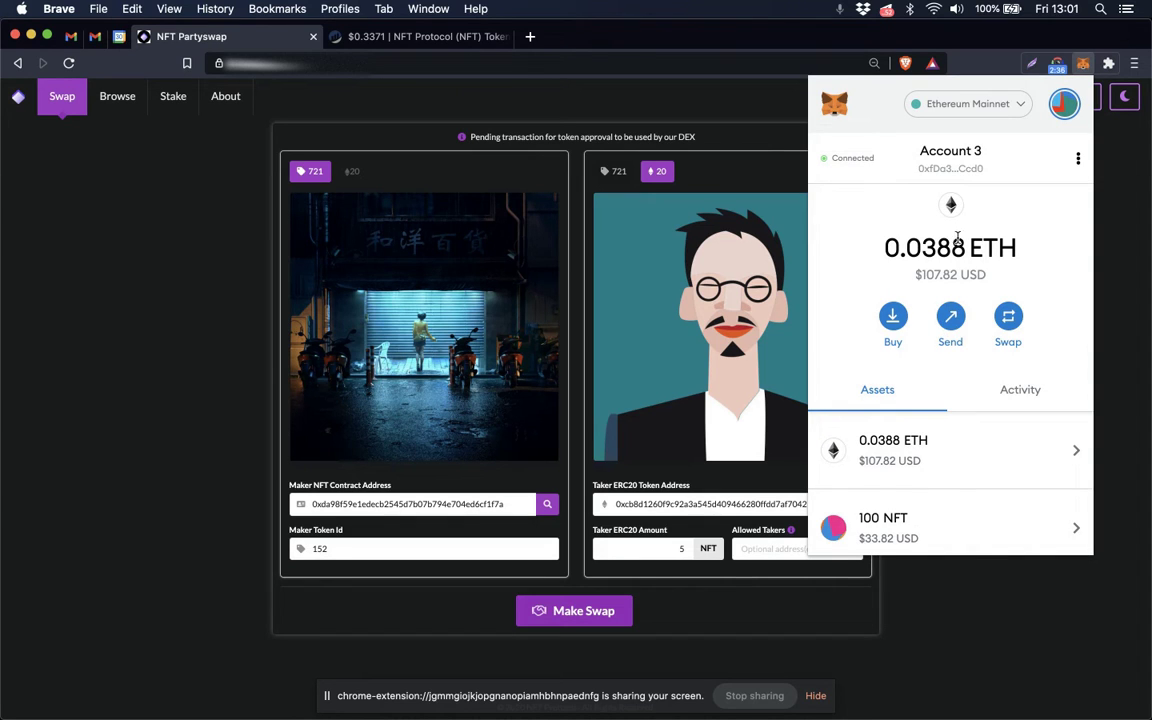
left_click(953, 160)
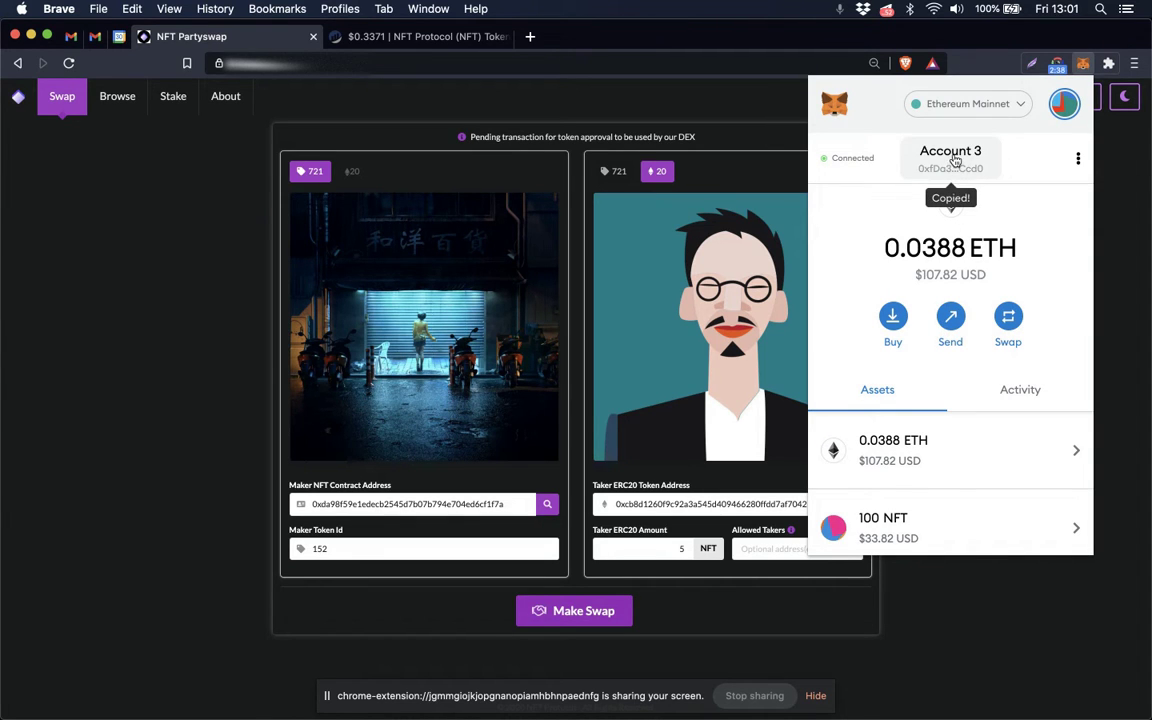
left_click(1131, 211)
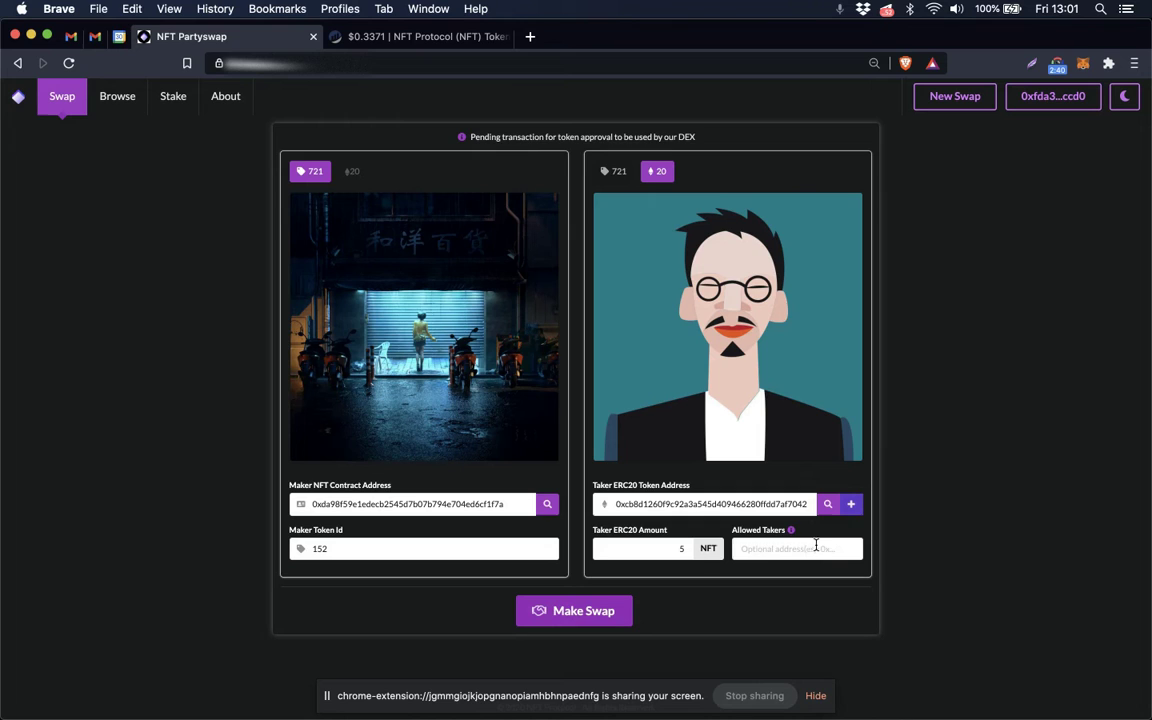
left_click(810, 548)
key("super+v")
Switch the active MetaMask account back to Account 2 and return to the swap form
left_click(1084, 64)
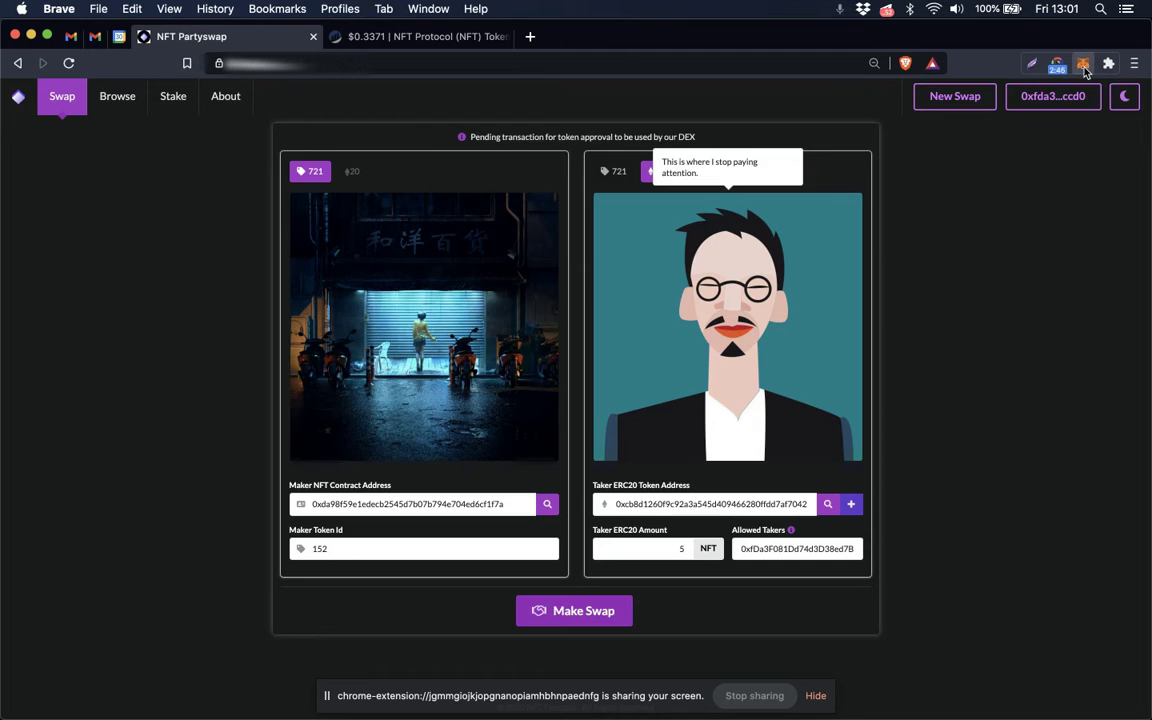
left_click(1064, 104)
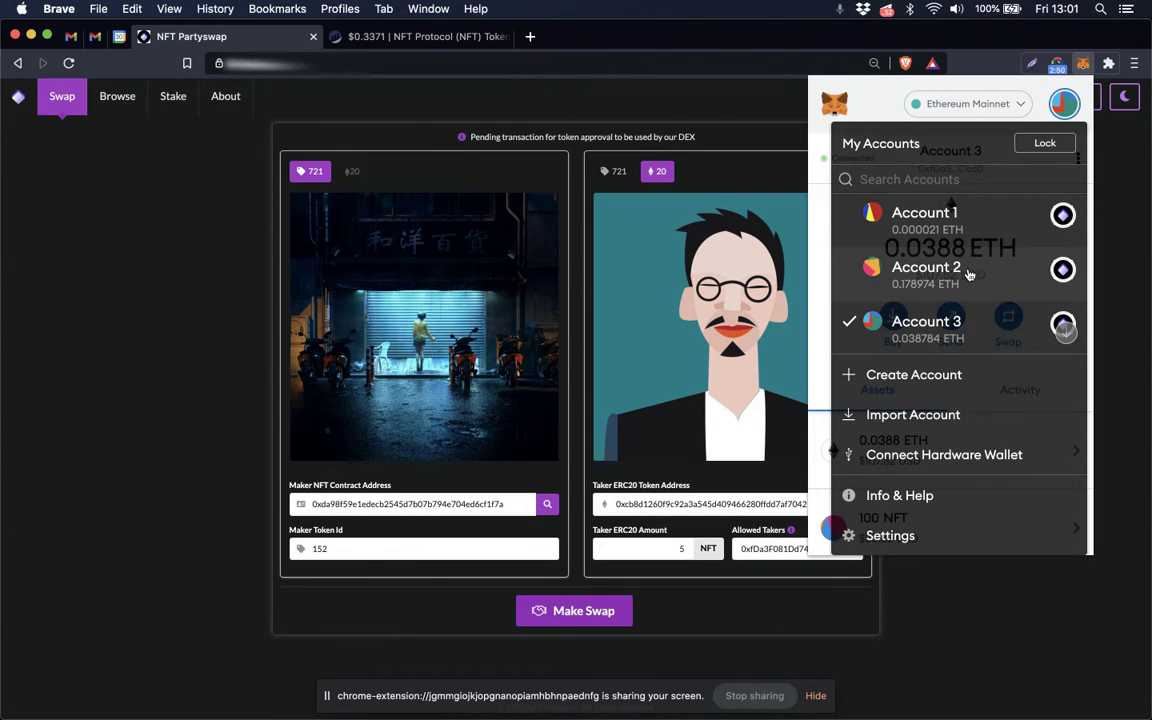
left_click(926, 268)
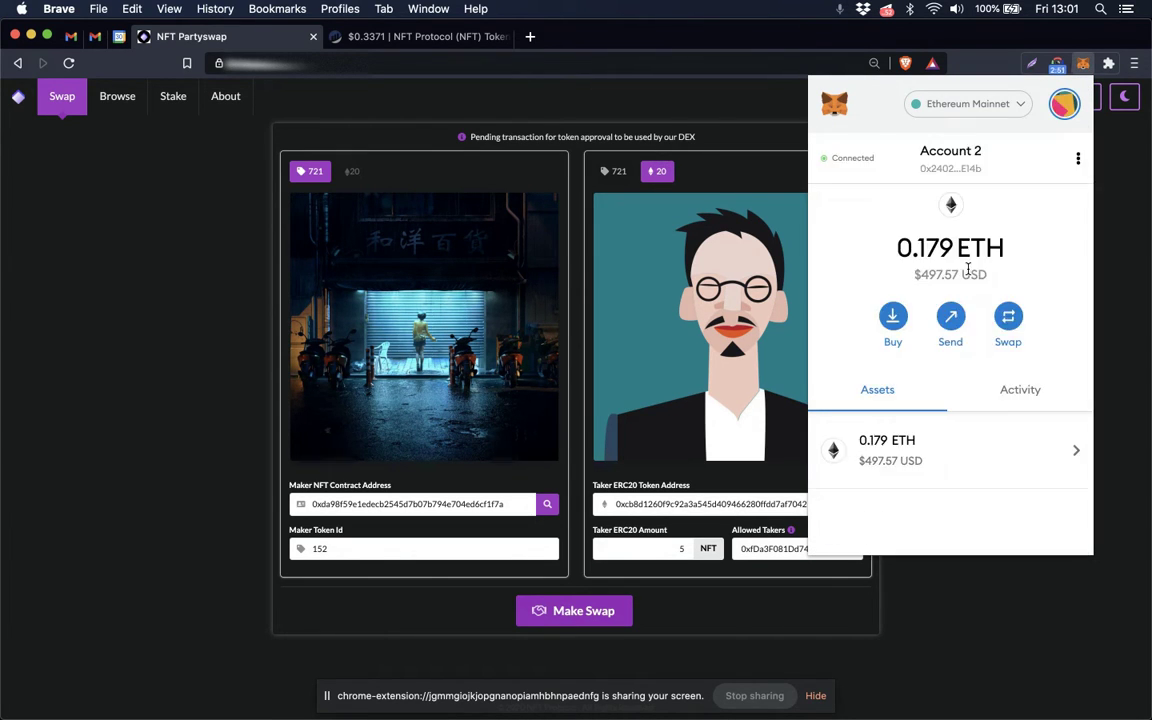
left_click(1109, 213)
left_click(1055, 100)
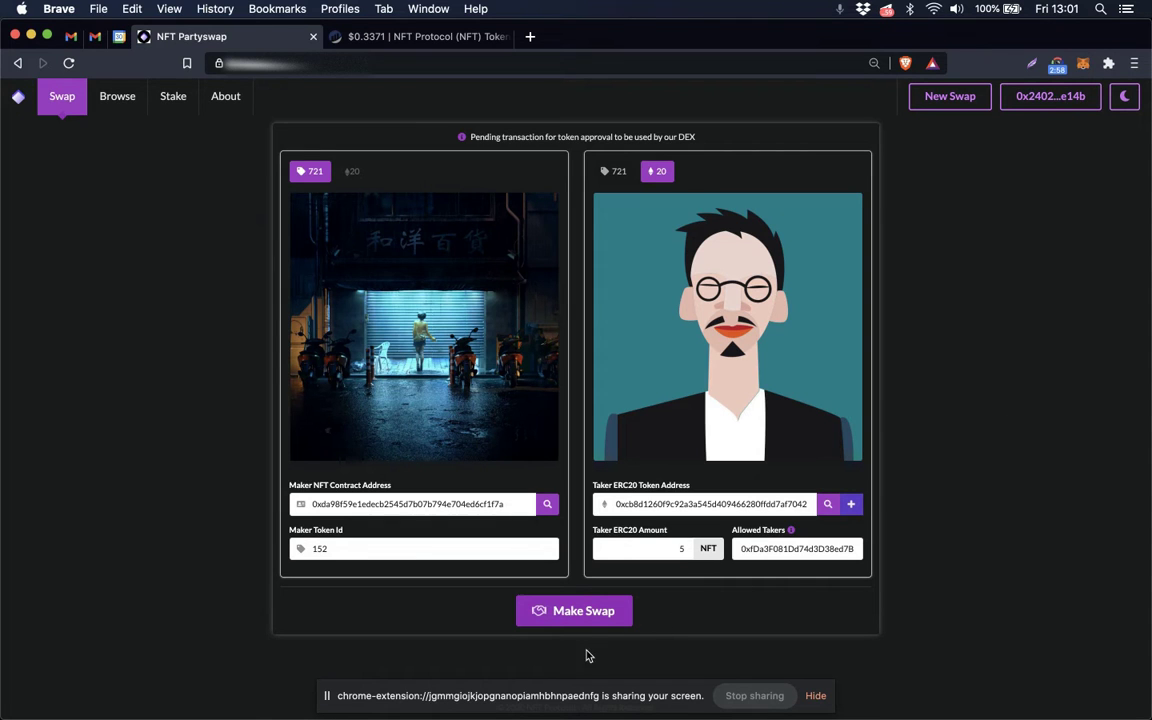
Submit the swap, check the current gas price on Etherscan, and return to the pending MetaMask approval request
left_click(574, 612)
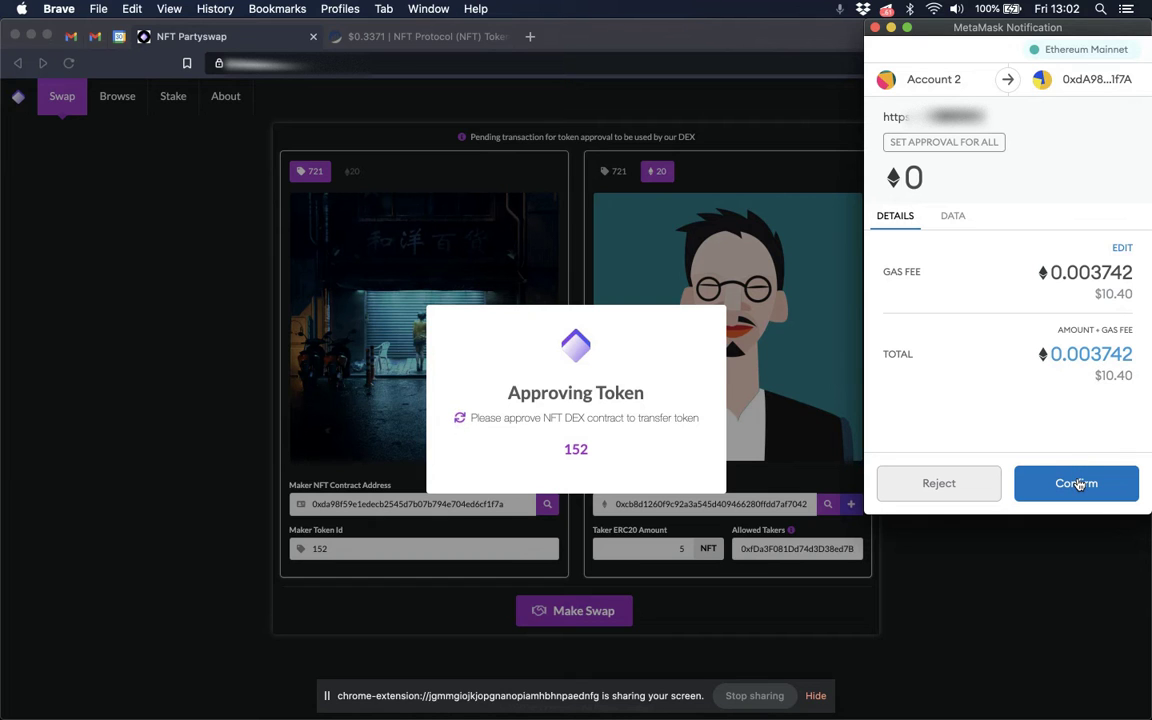
left_click(418, 38)
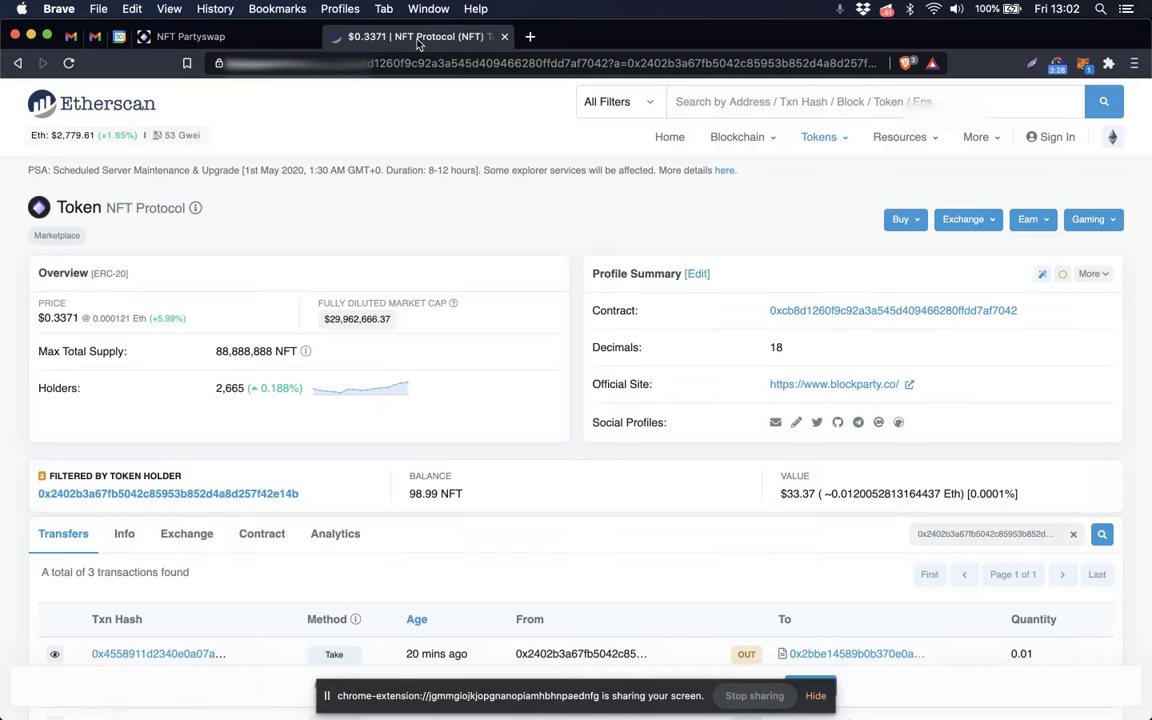
left_click(222, 40)
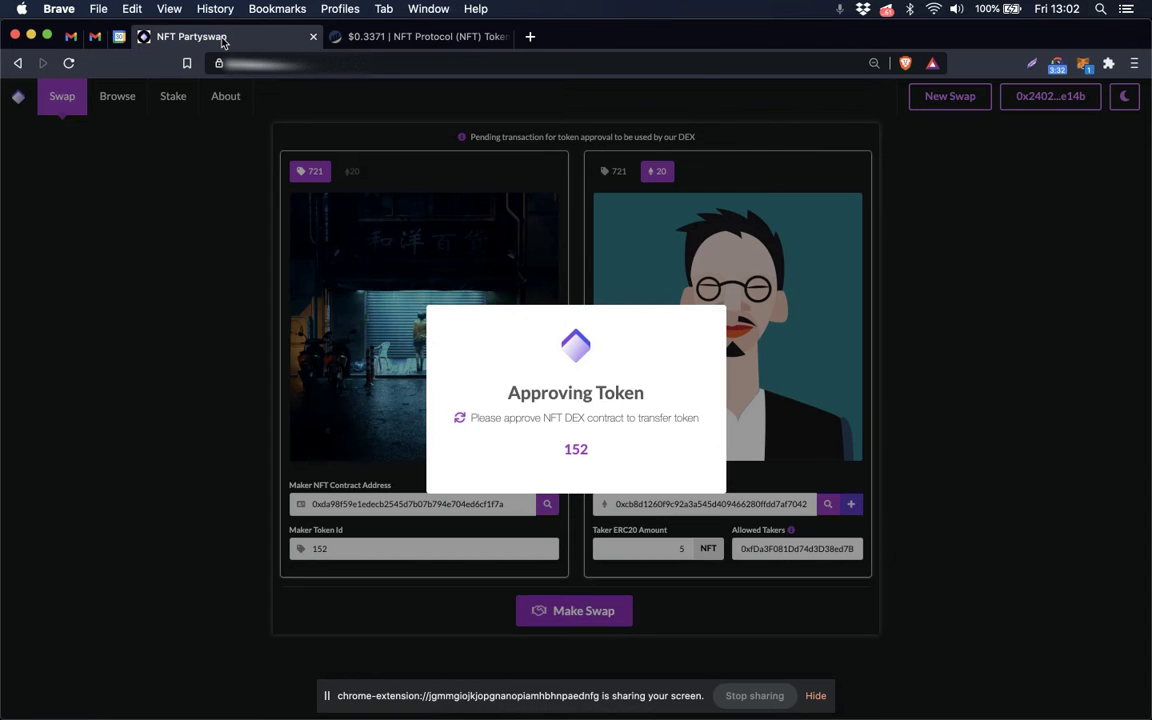
left_click(430, 8)
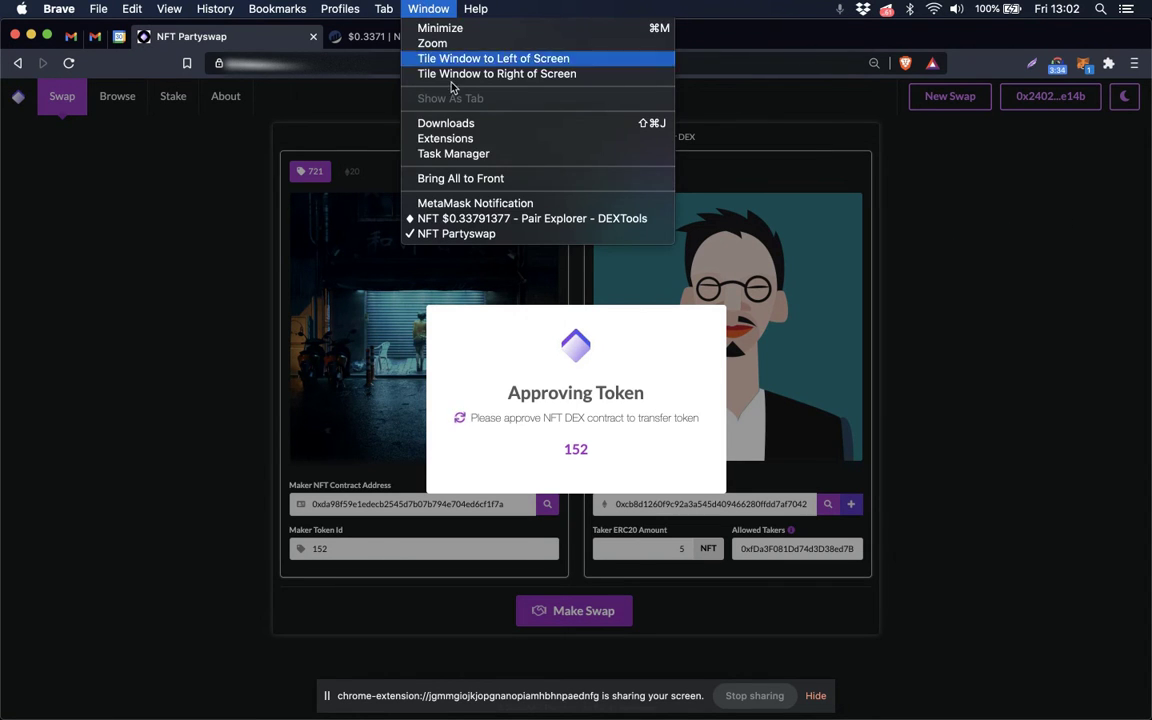
left_click(458, 199)
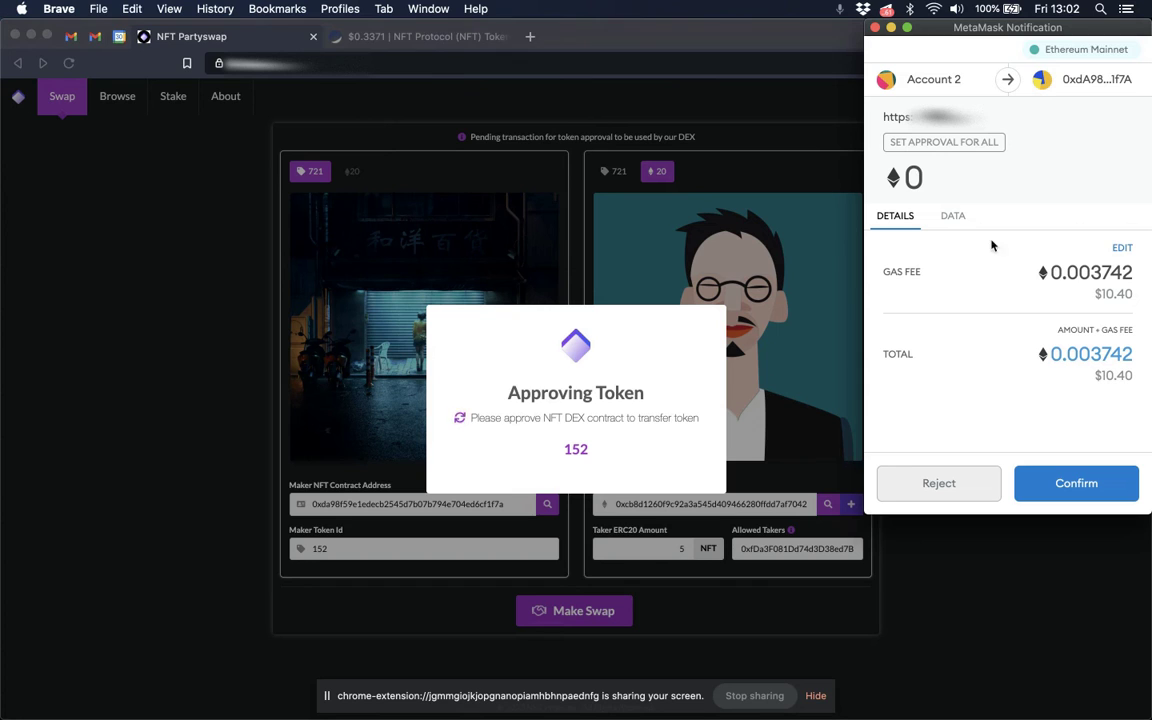
Review and save the advanced gas settings for the token 152 approval, and confirm the approval in MetaMask
left_click(1122, 249)
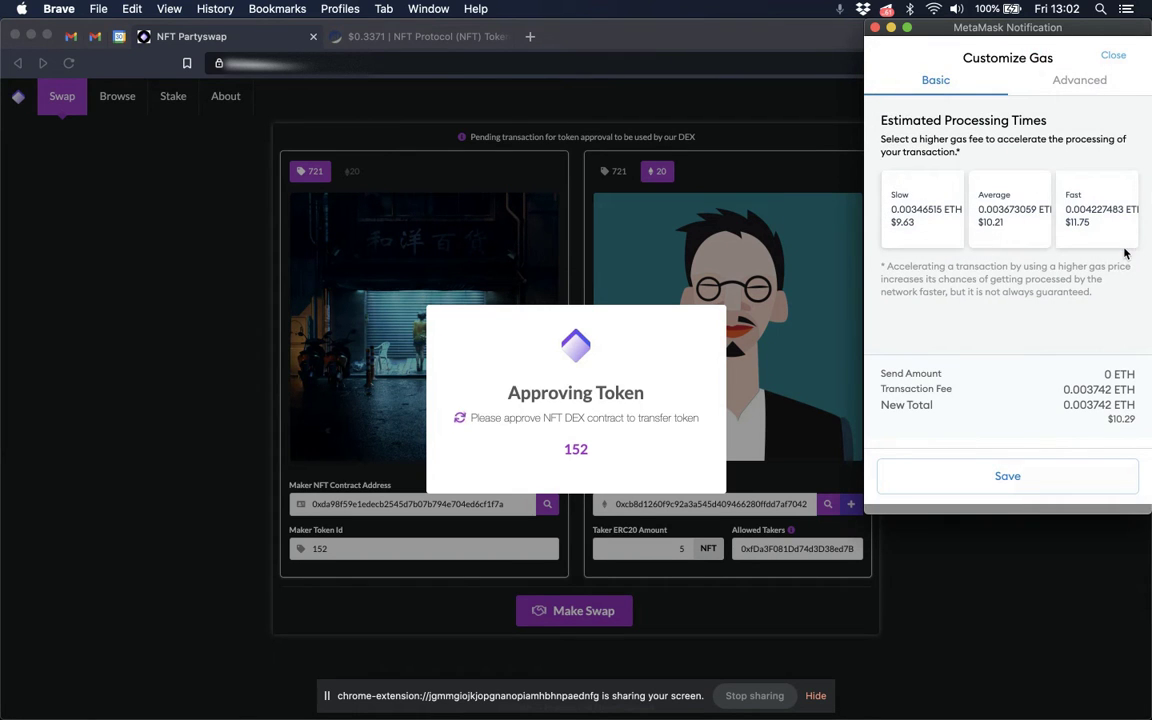
left_click(1073, 86)
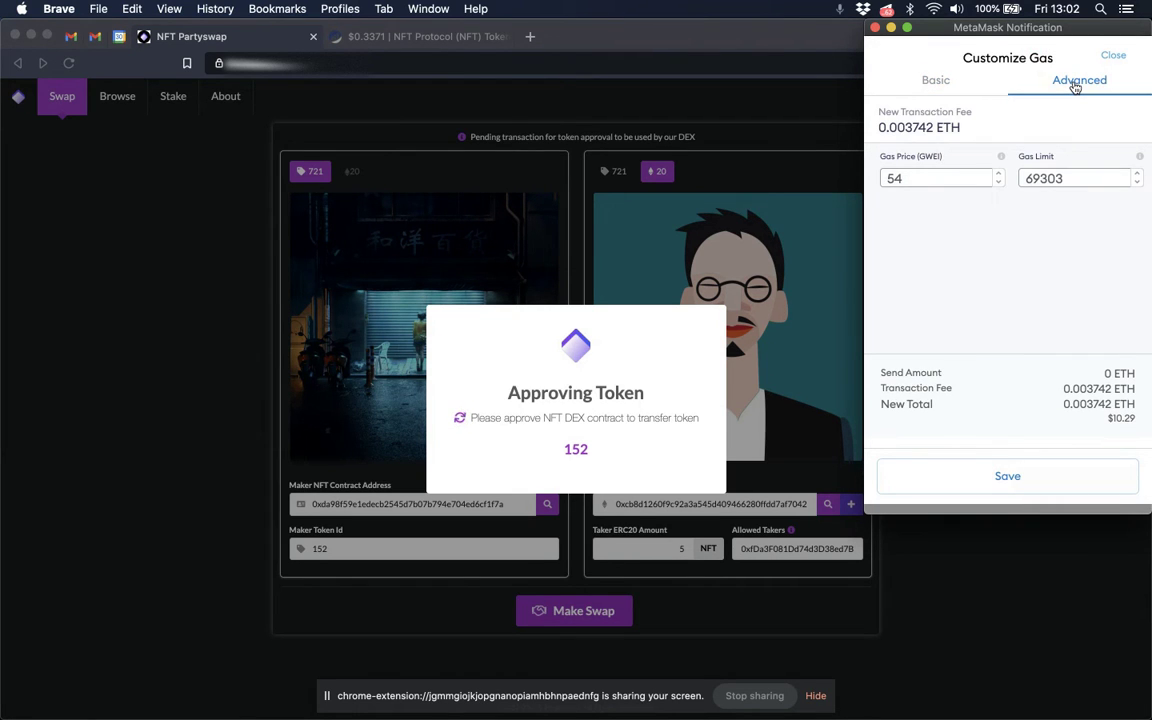
left_click(1004, 477)
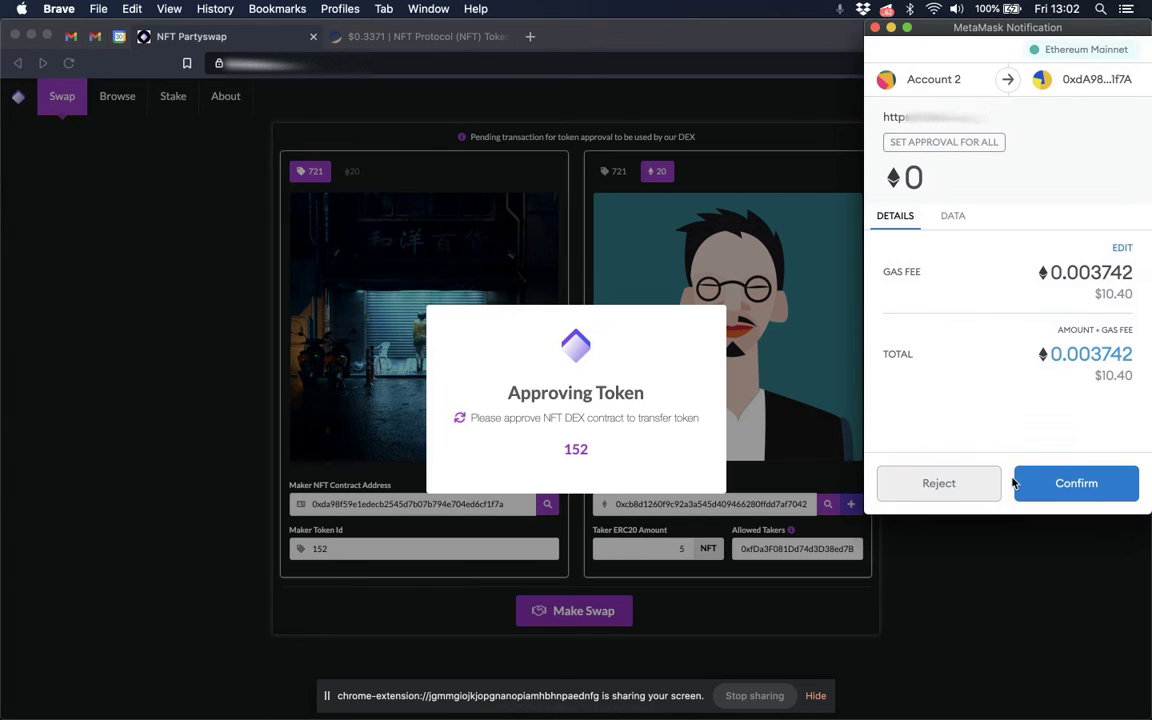
left_click(1075, 483)
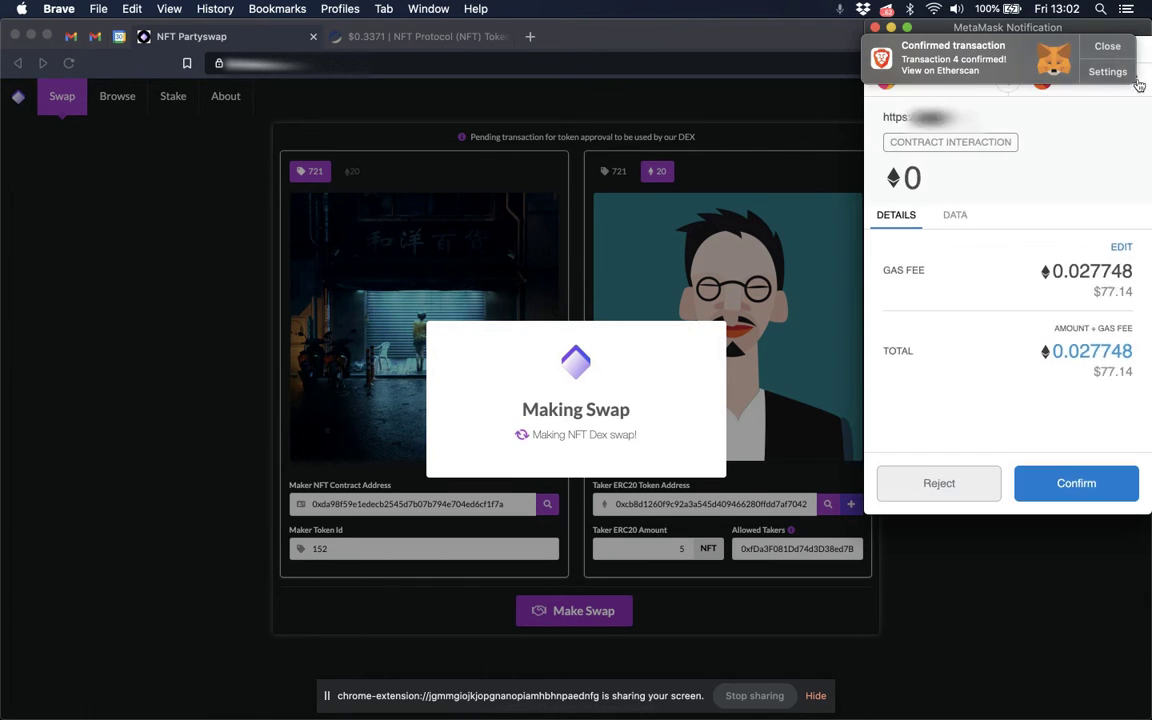
Save the advanced gas settings for the swap creation transaction, confirm it in MetaMask and dismiss the completion dialog
left_click(1107, 46)
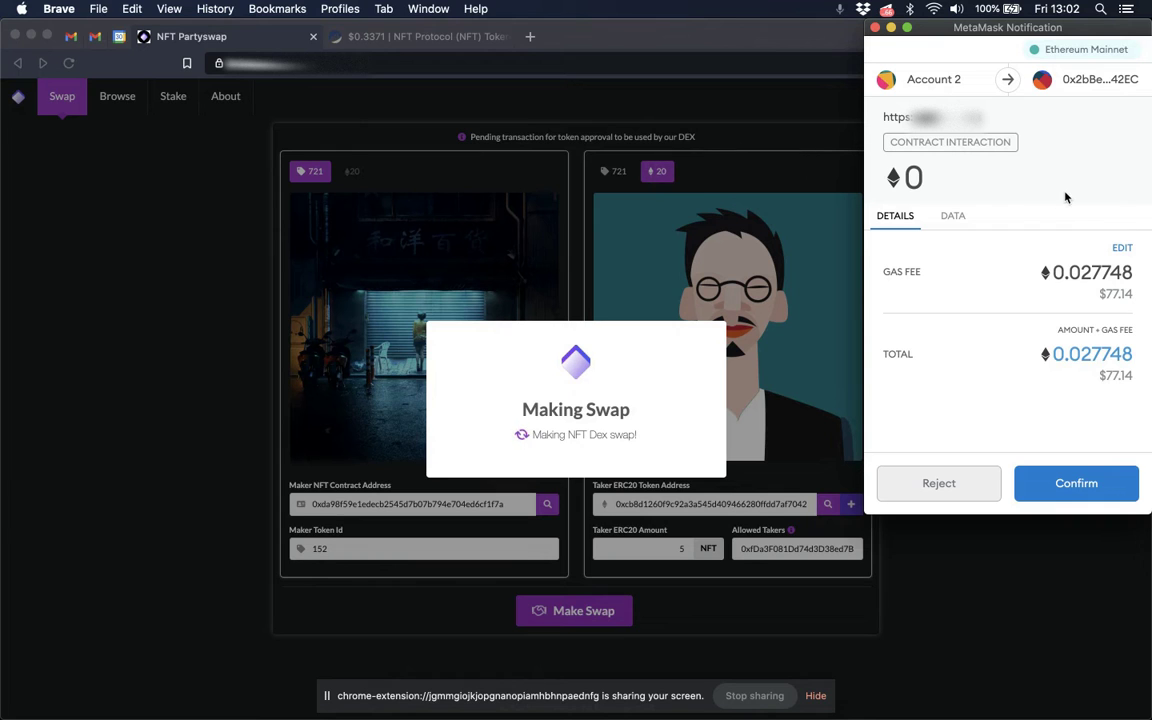
left_click(1122, 249)
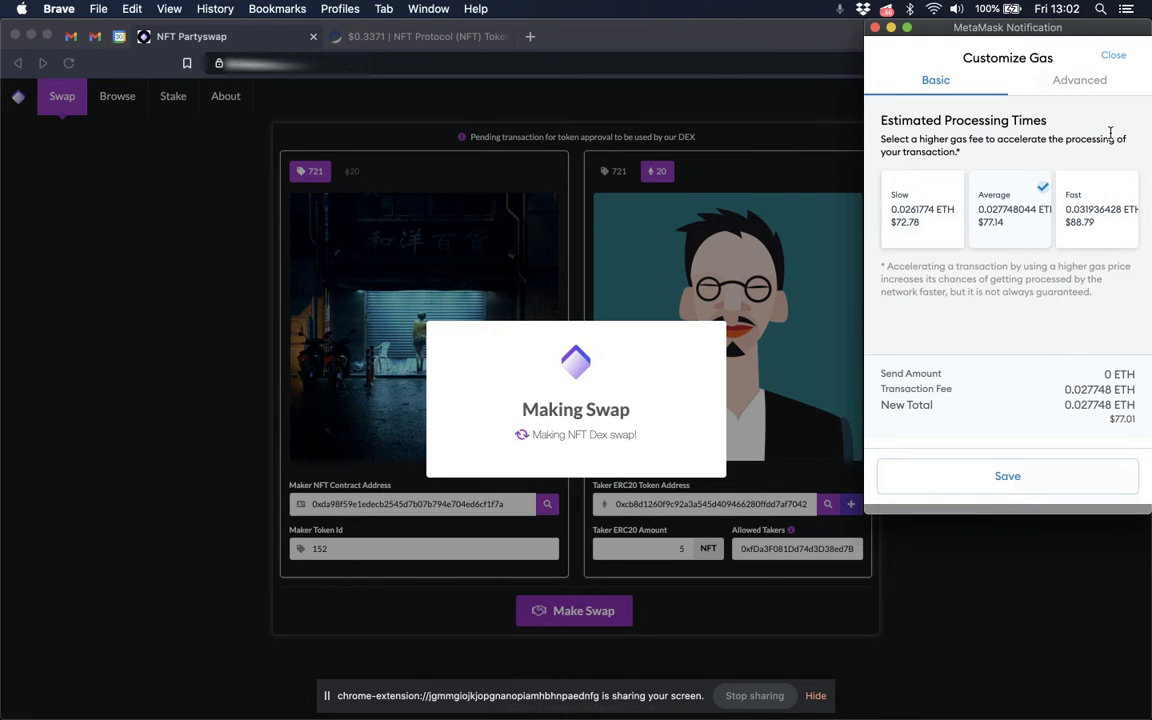
left_click(1082, 89)
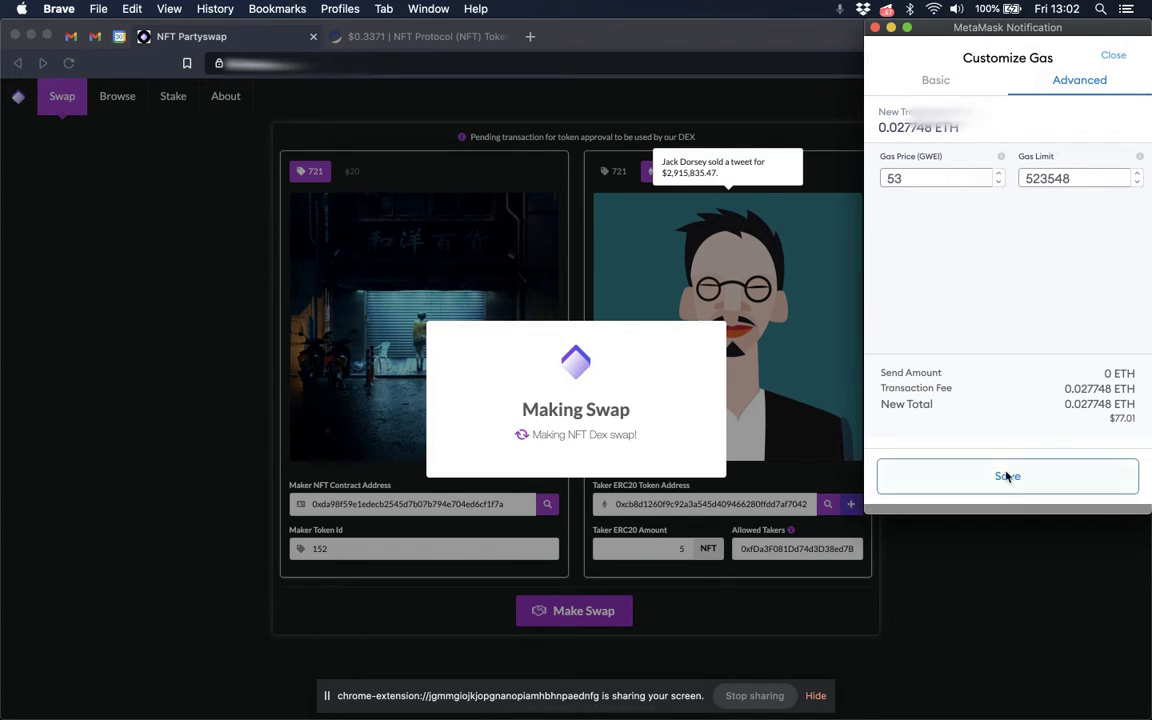
left_click(1008, 476)
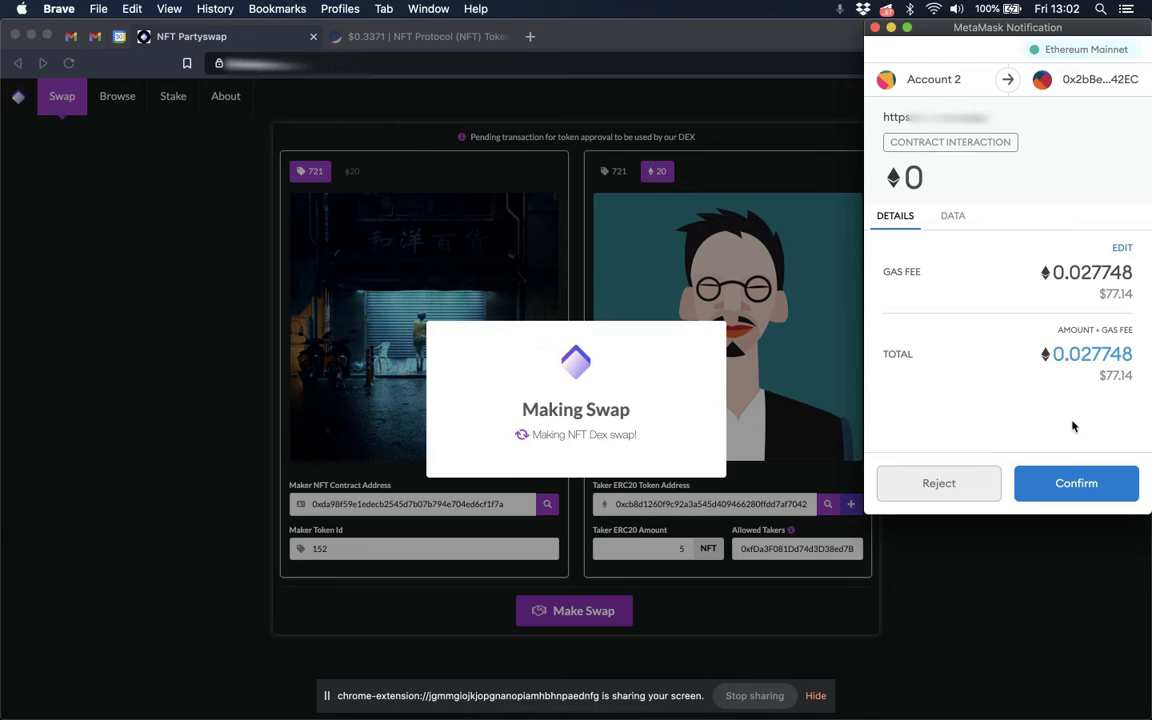
left_click(1076, 484)
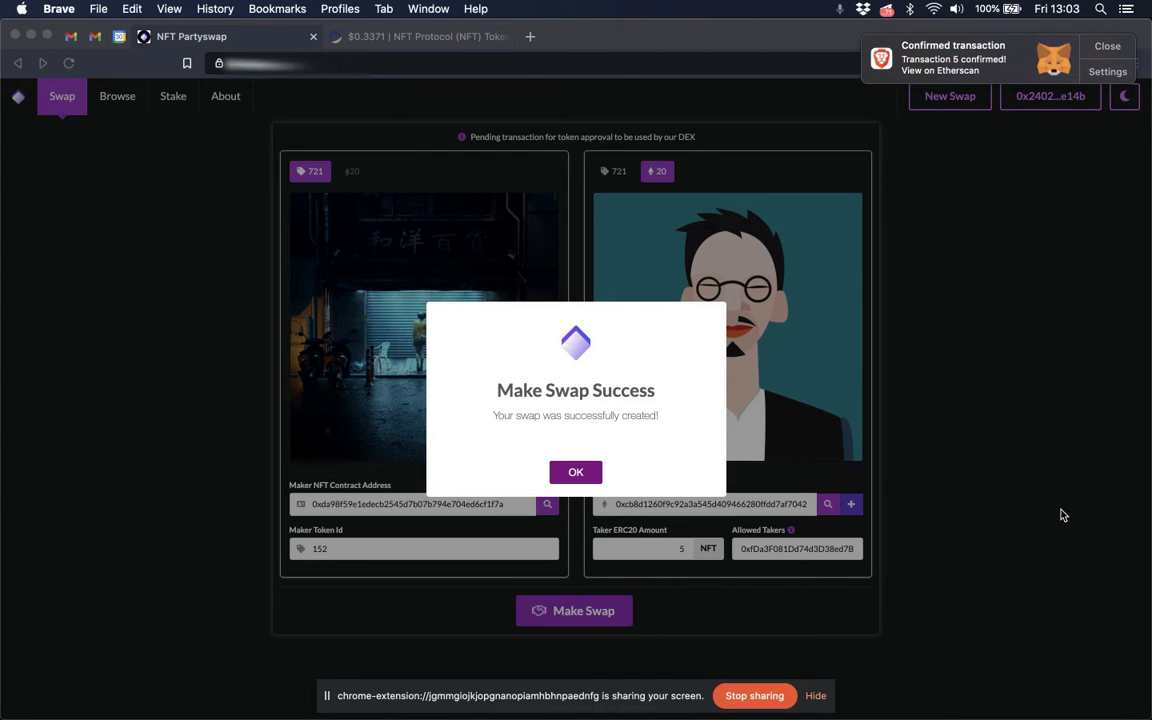
left_click(954, 453)
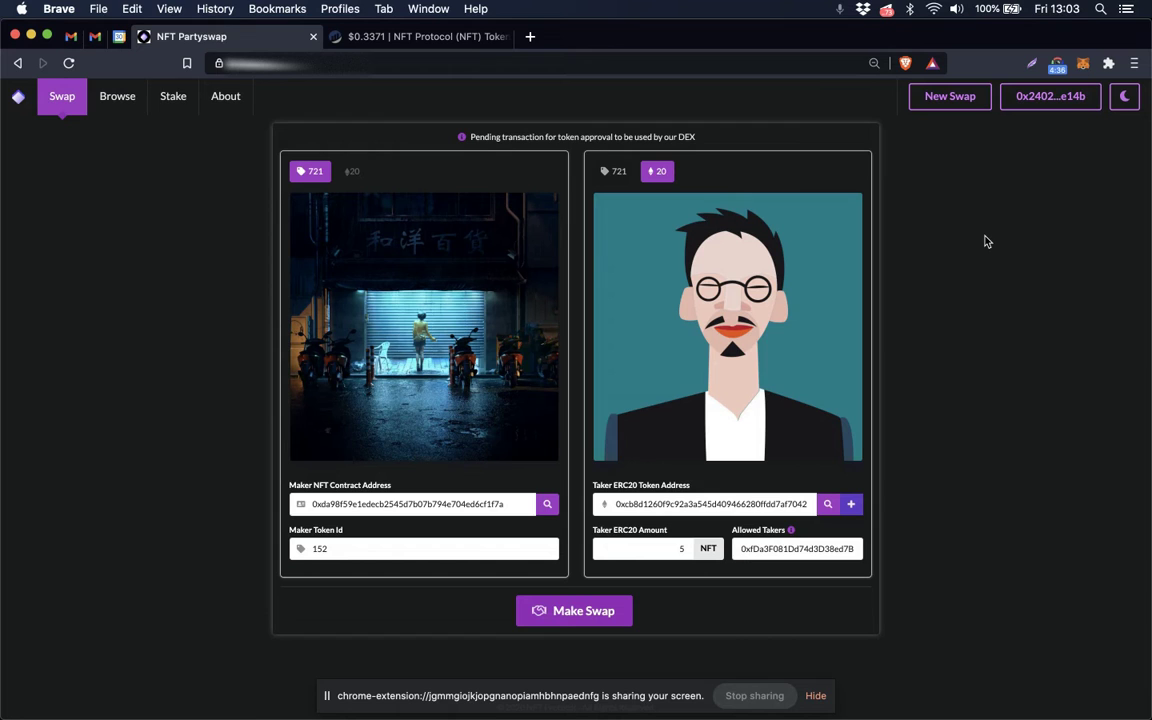
Open the new private 5 NFT swap from the swap list with Account 2 and dismiss the authorization notice
left_click(118, 102)
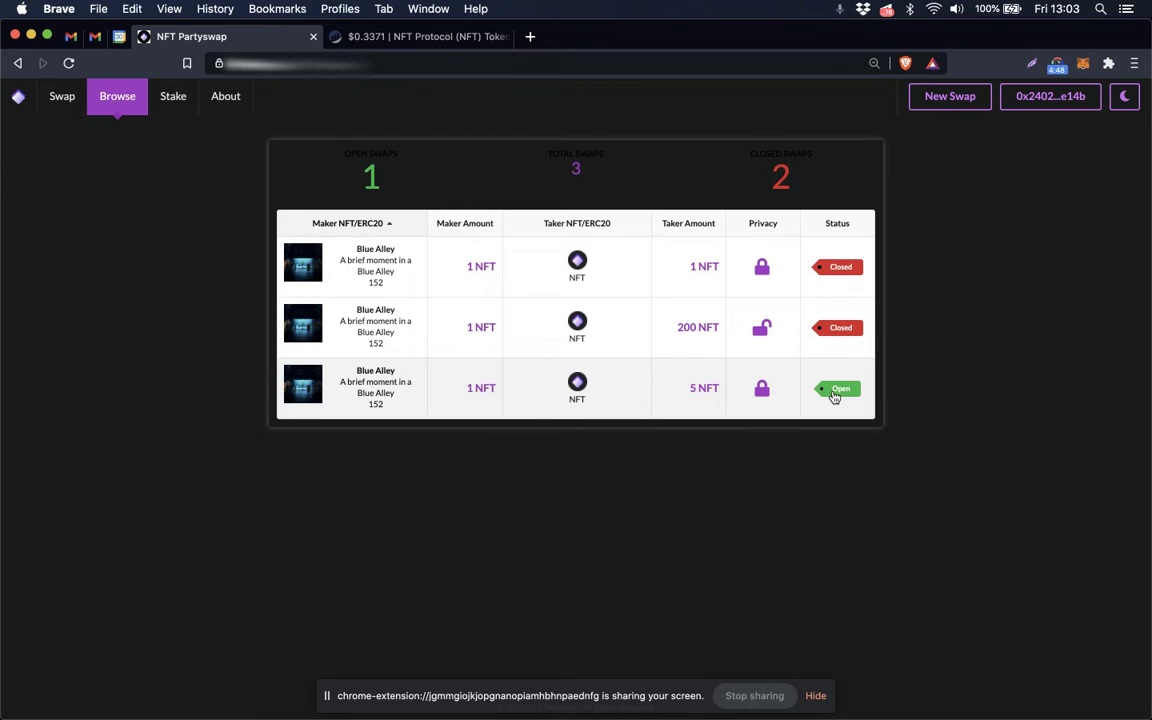
left_click(605, 388)
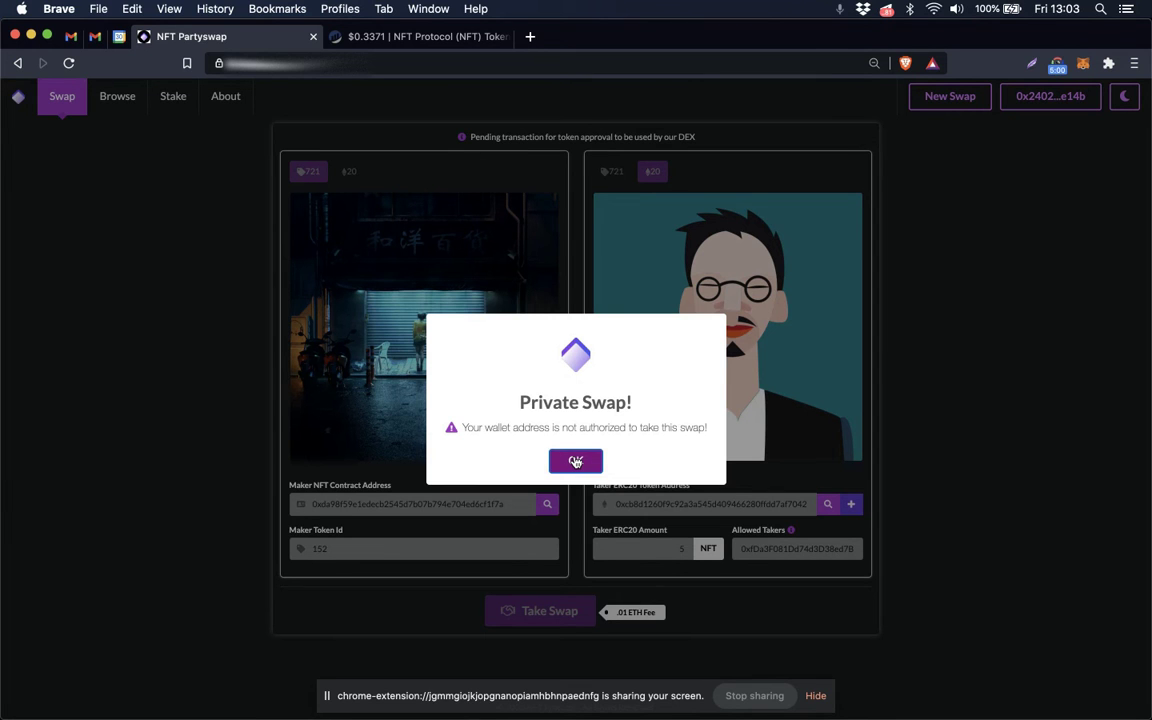
left_click(576, 461)
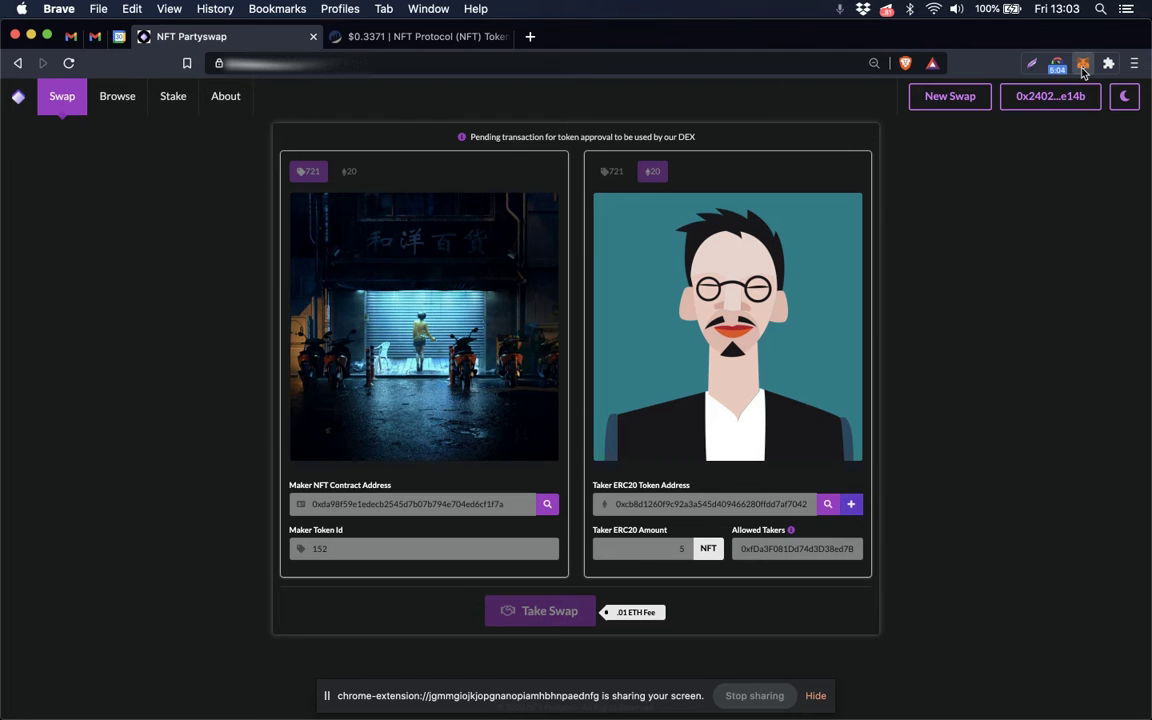
Switch MetaMask to Account 3 and reopen the open 5 NFT swap from the swap list
left_click(1083, 65)
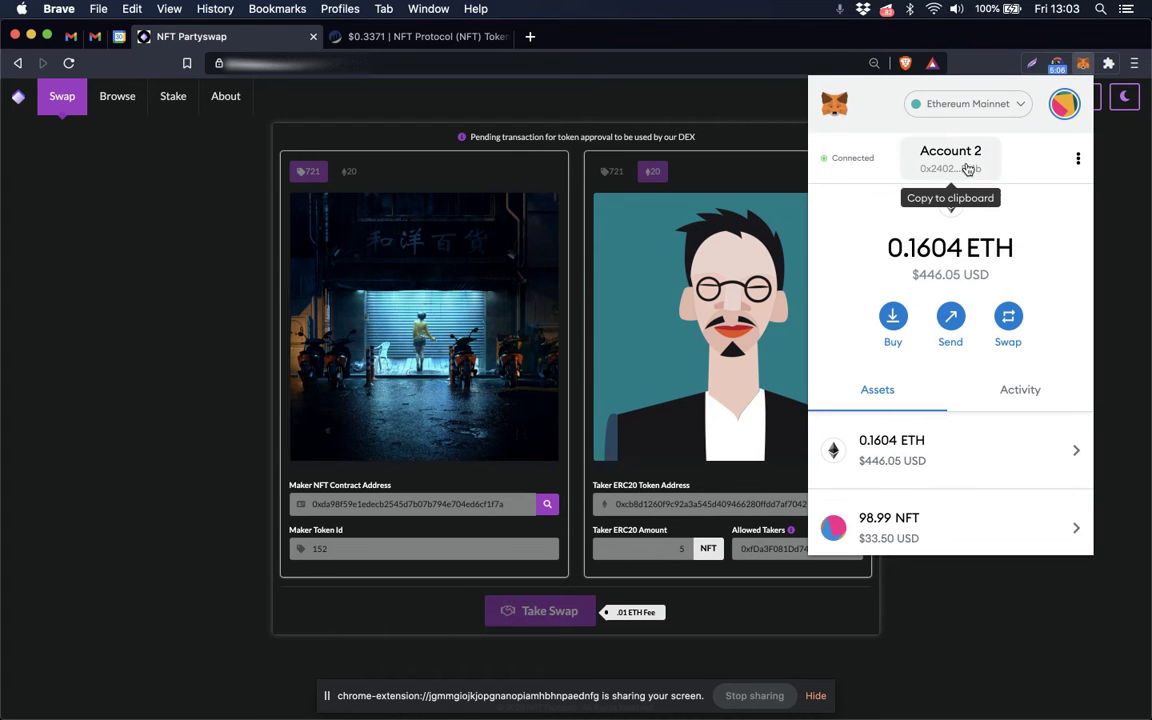
left_click(1064, 105)
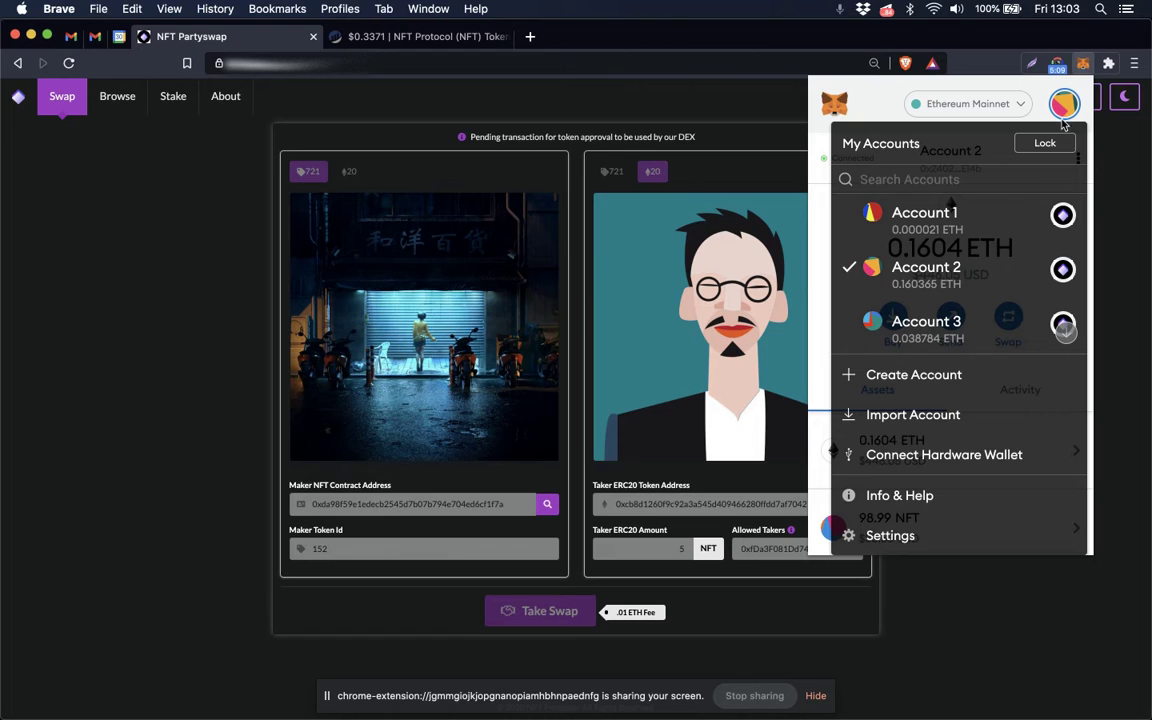
left_click(932, 326)
left_click(1121, 237)
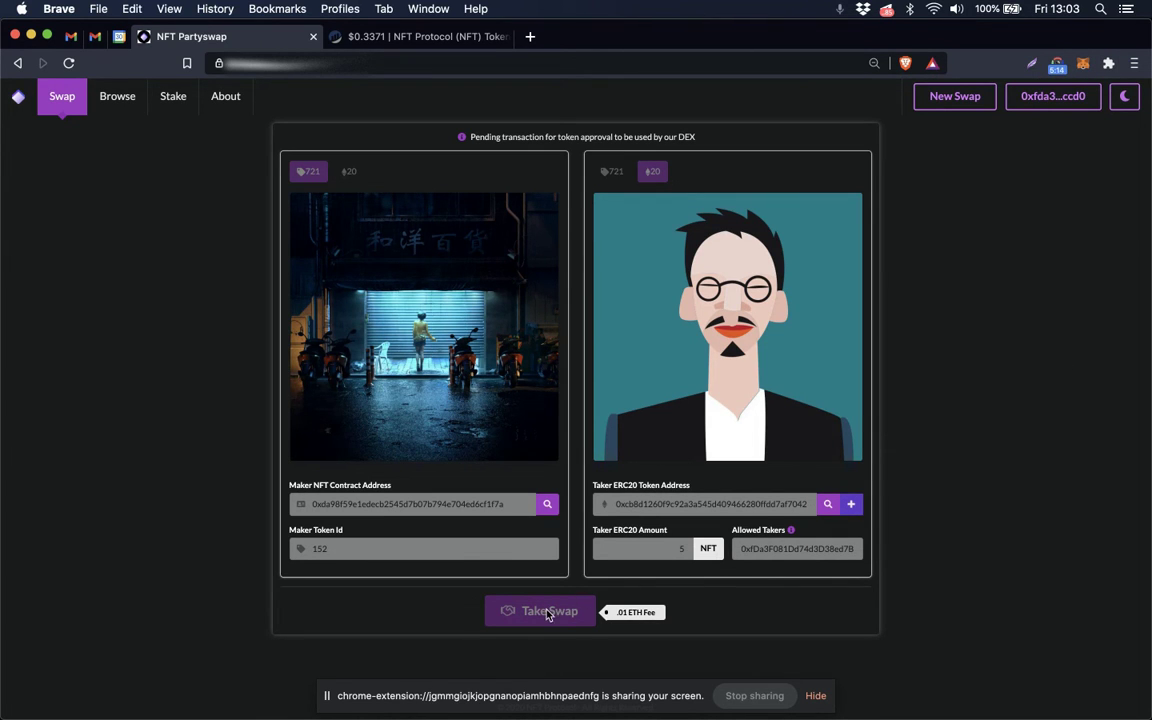
left_click(115, 100)
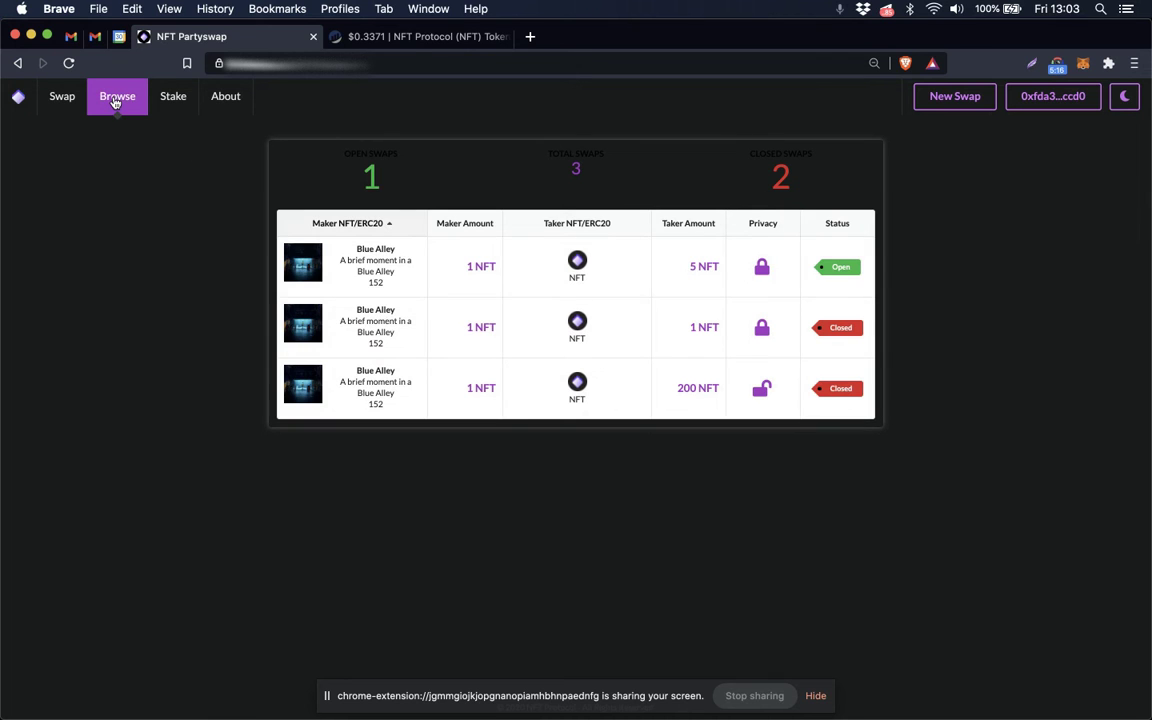
left_click(613, 276)
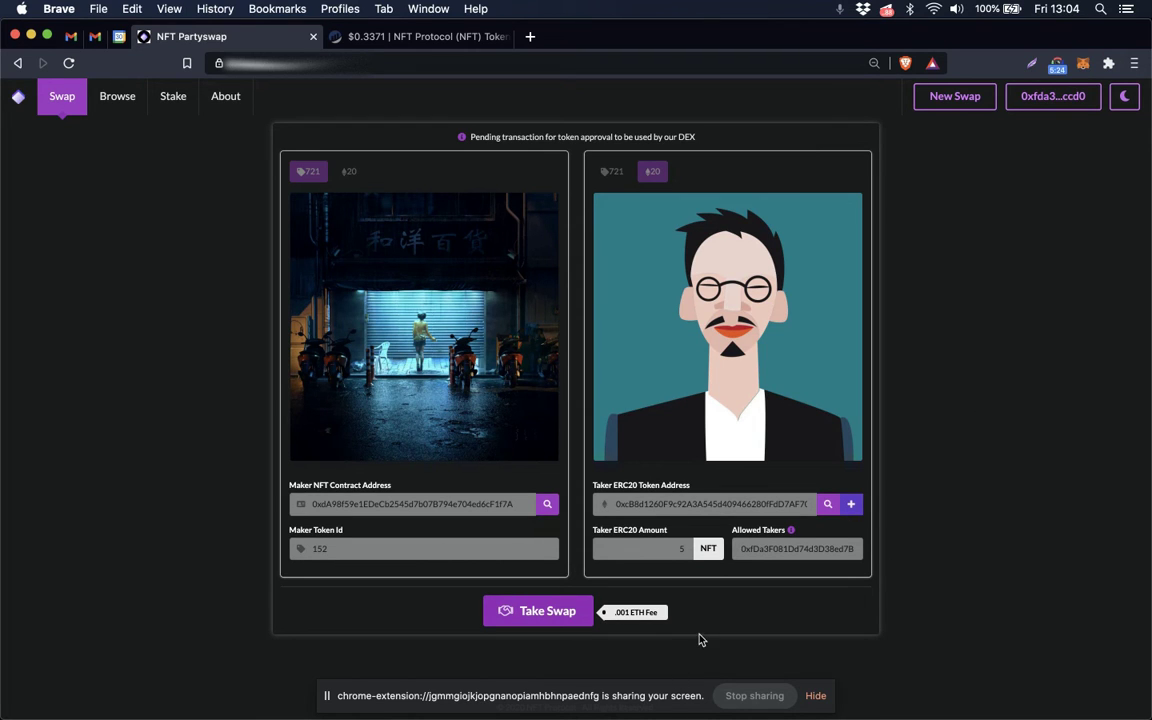
Take the swap and confirm the NFT token spending approval in MetaMask after saving its advanced gas settings
left_click(537, 613)
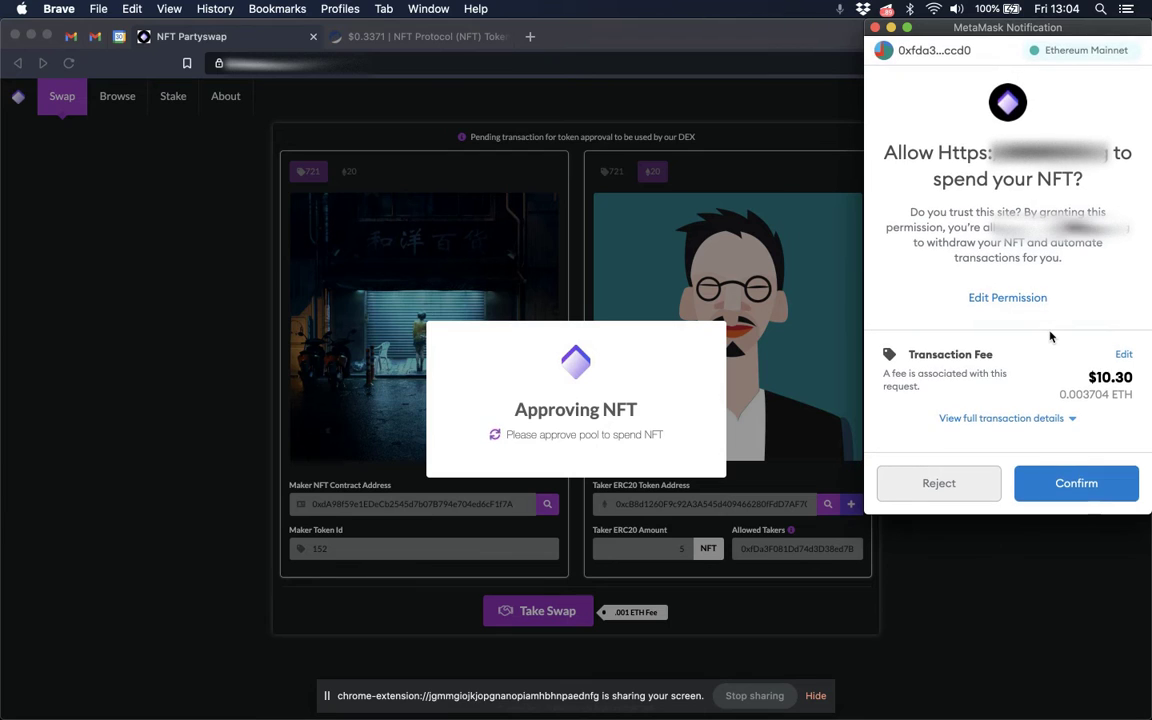
left_click(1124, 355)
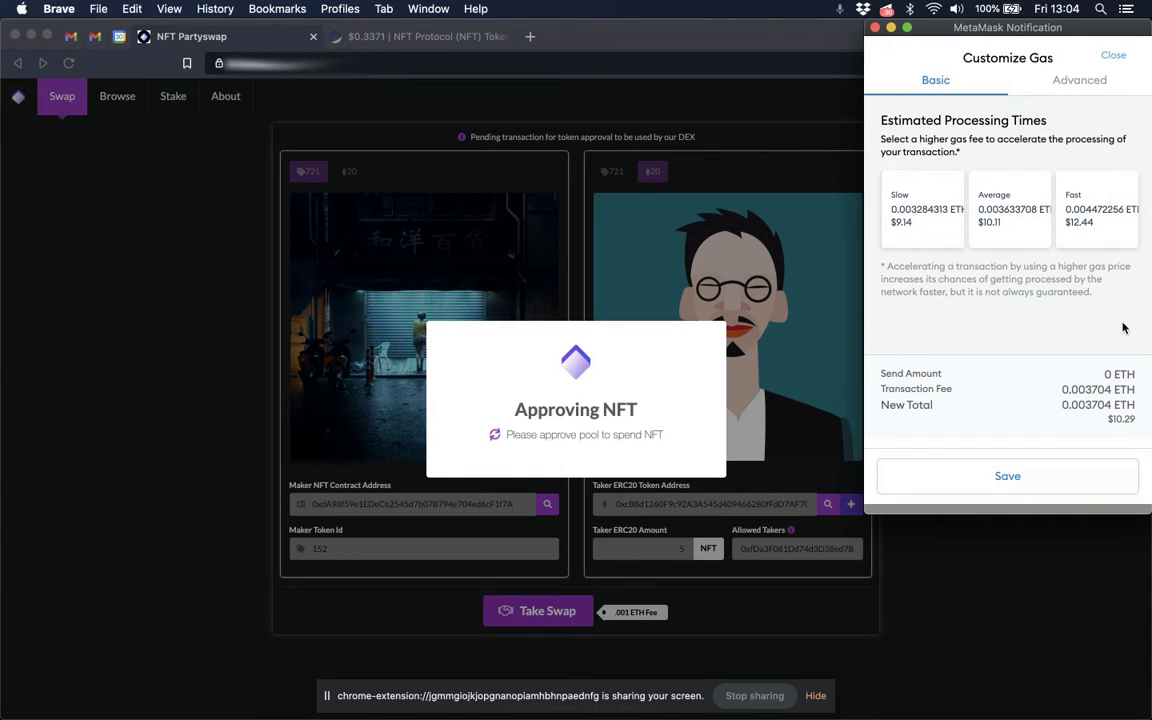
left_click(1082, 88)
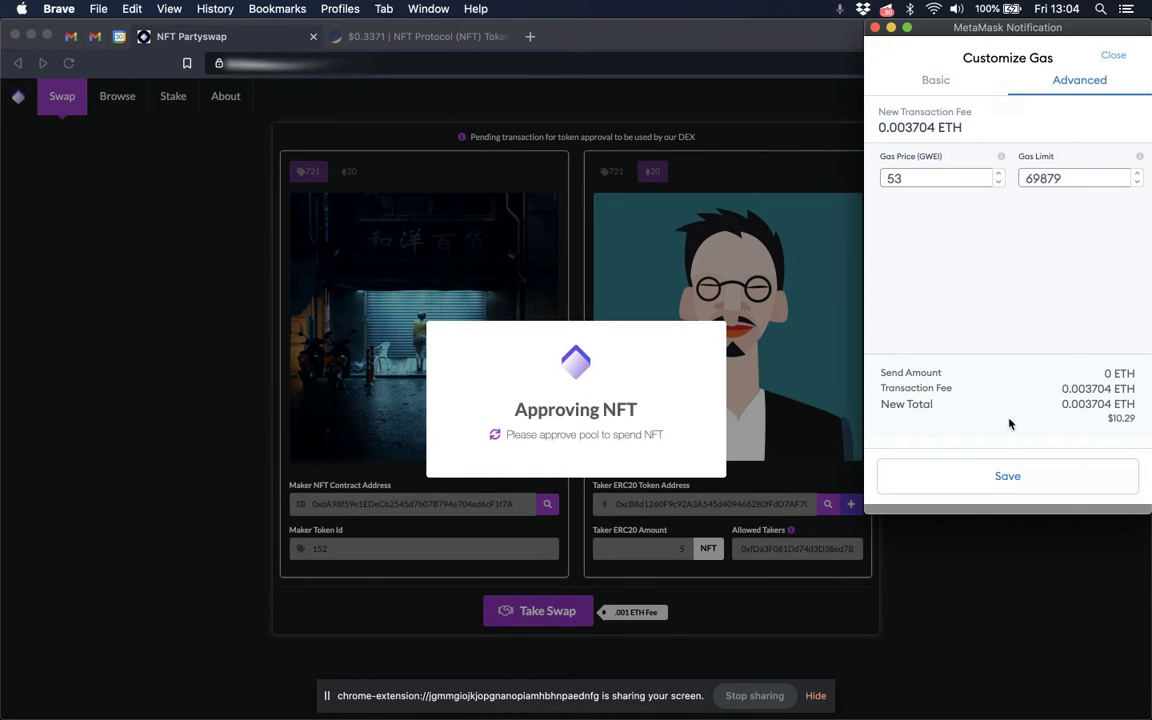
left_click(1019, 478)
left_click(1076, 481)
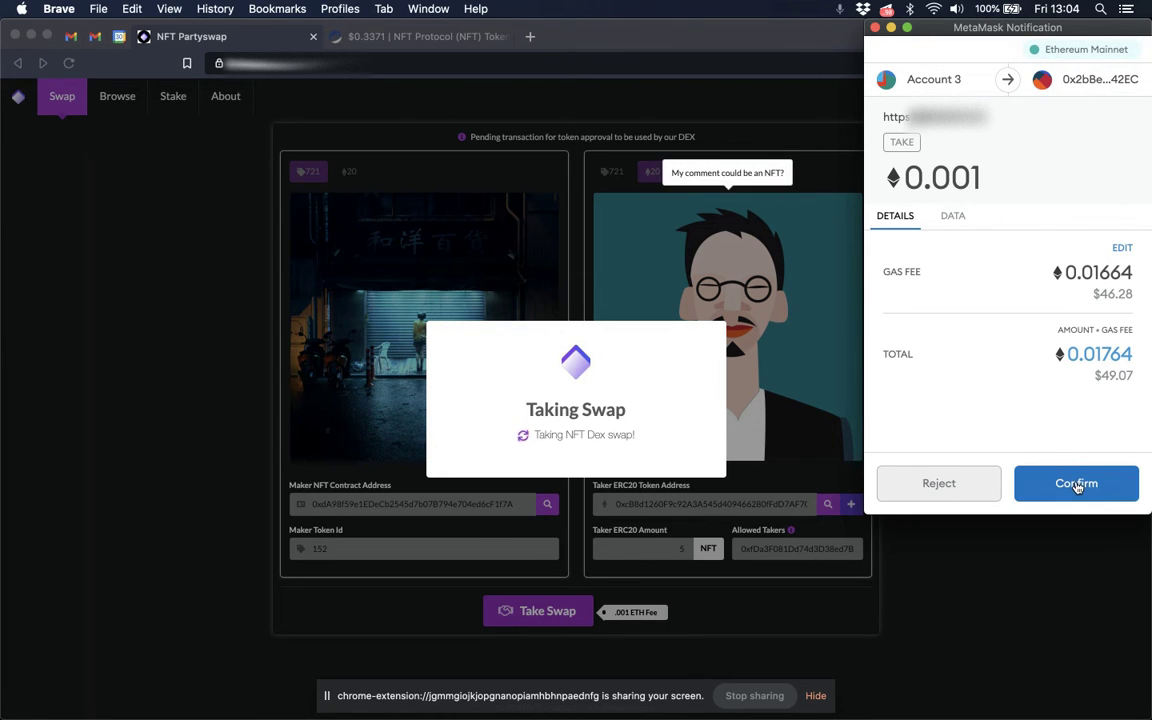
Set the take transaction's gas price to 53 GWEI, confirm it in MetaMask and dismiss the completion dialog
left_click(1122, 247)
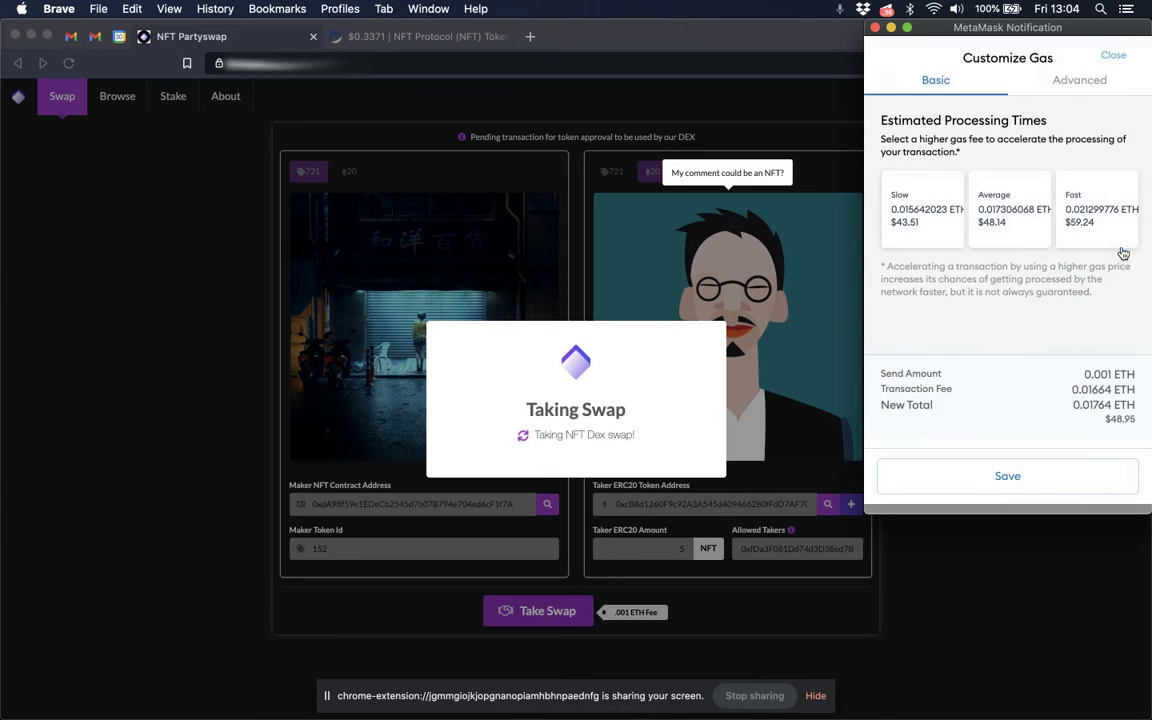
left_click(1076, 88)
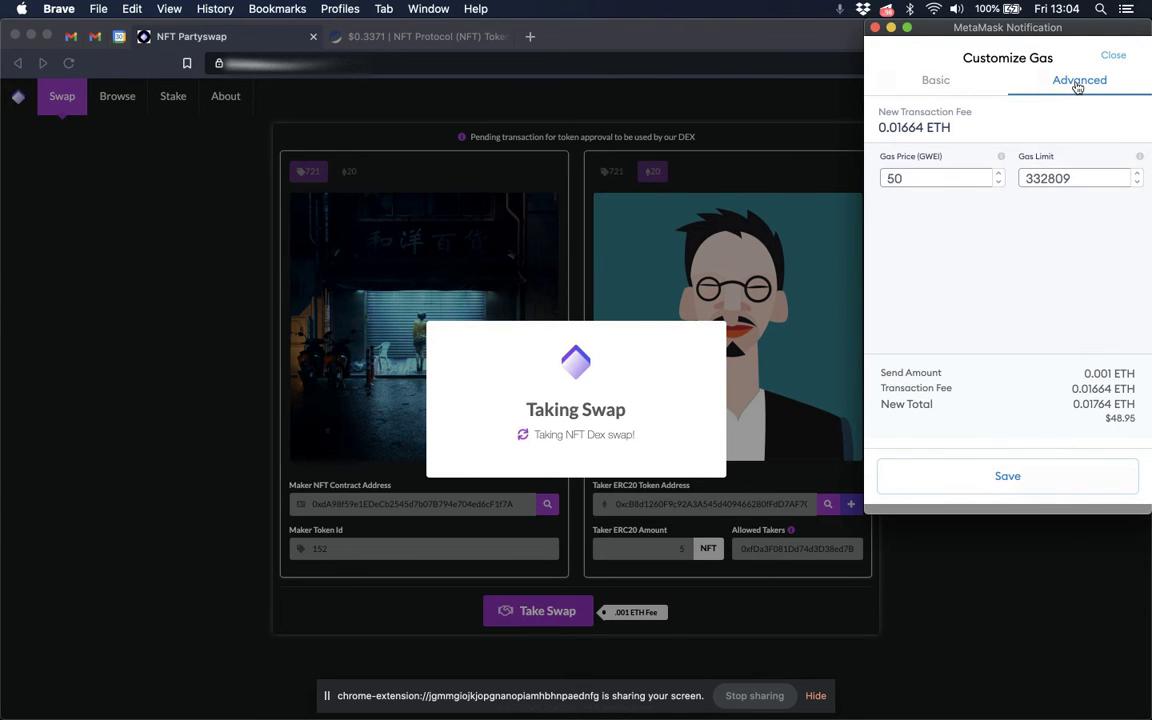
left_click(999, 174)
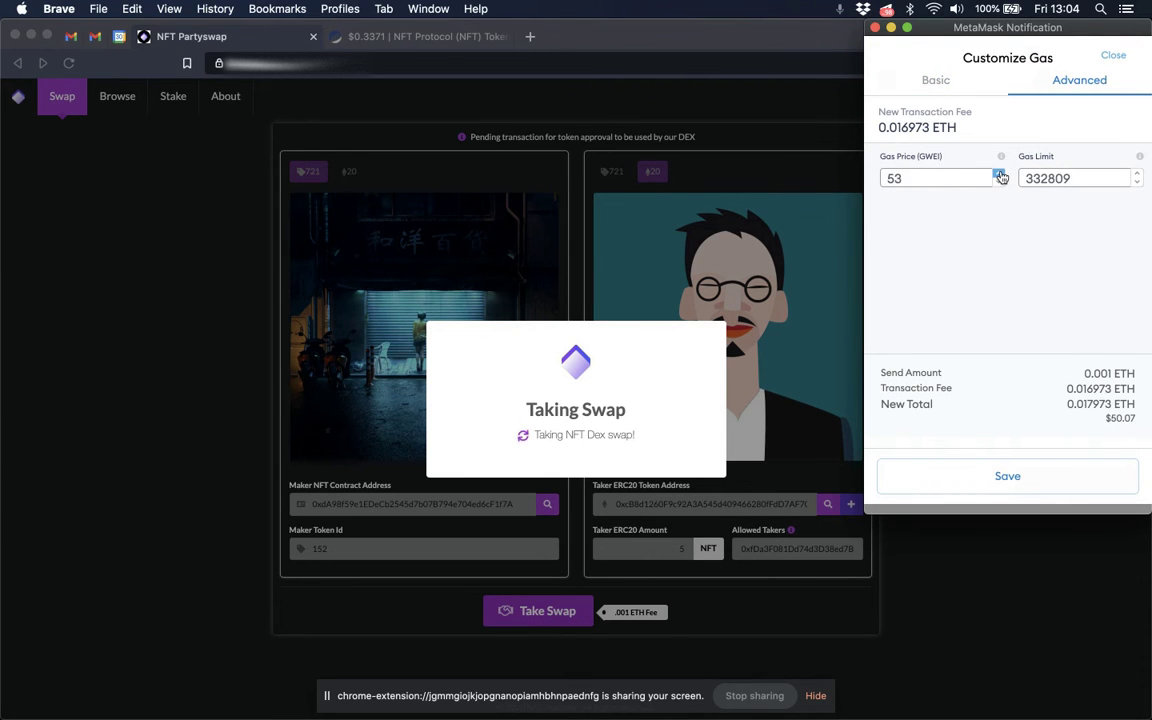
left_click(1008, 475)
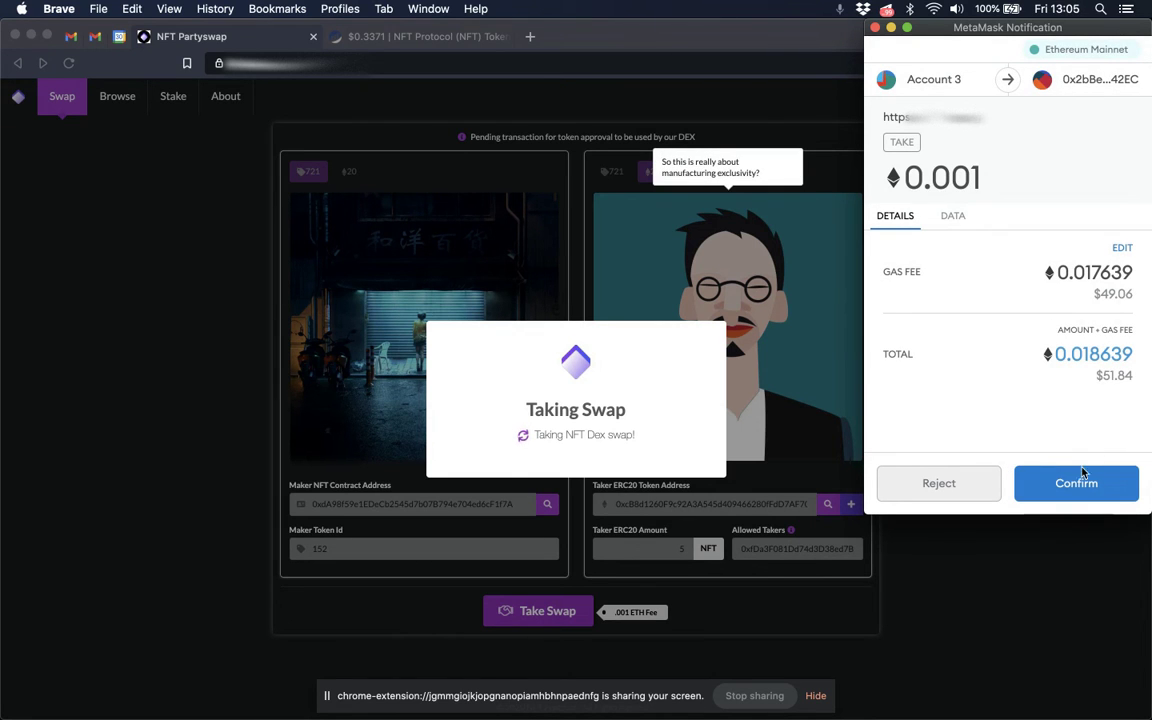
left_click(1077, 484)
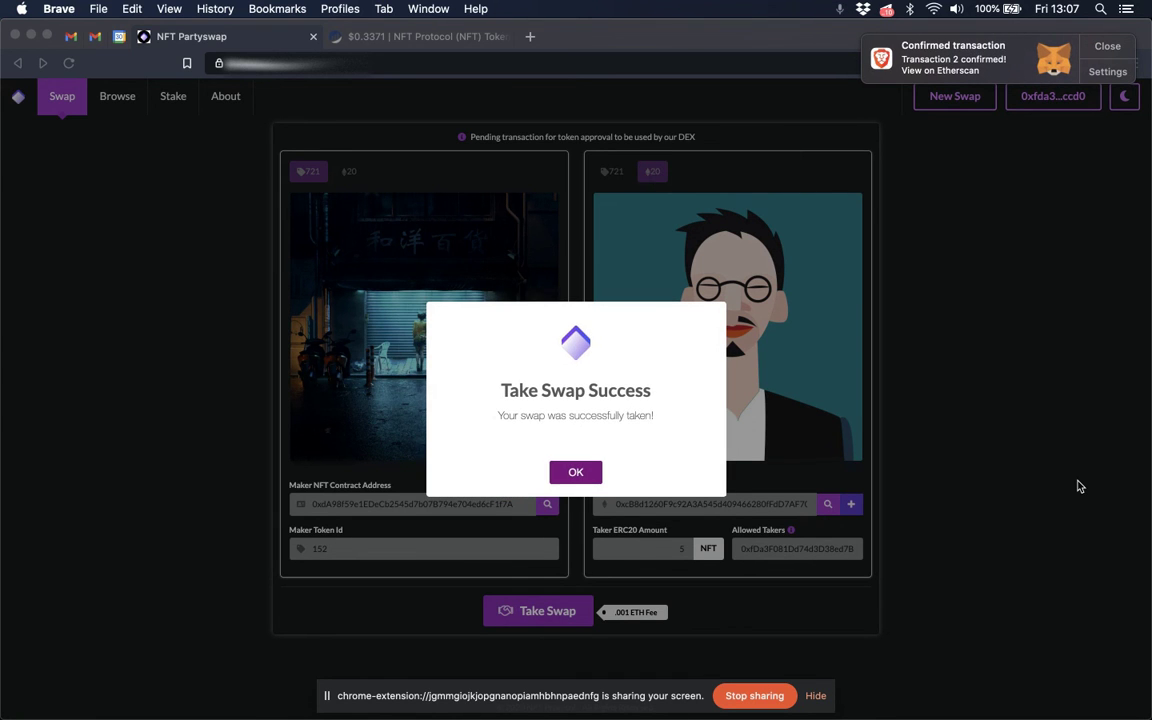
left_click(1076, 484)
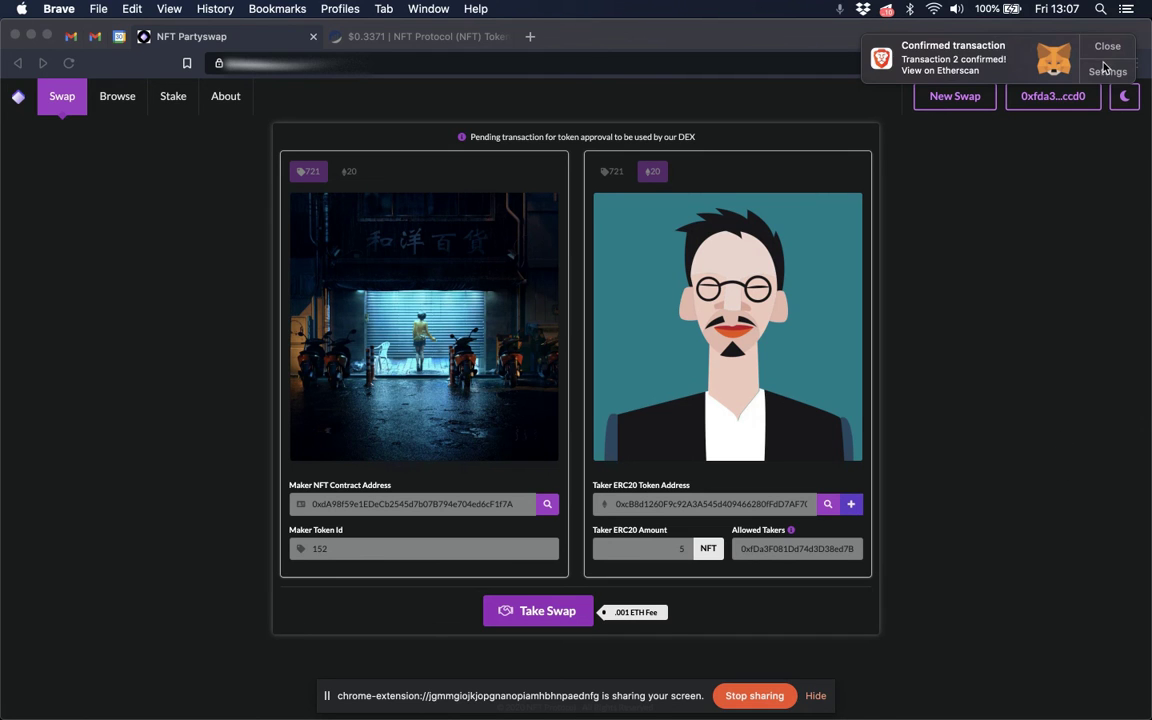
Dismiss the transaction notification and check the 5 NFT swap's status in the swap list
left_click(996, 60)
left_click(116, 100)
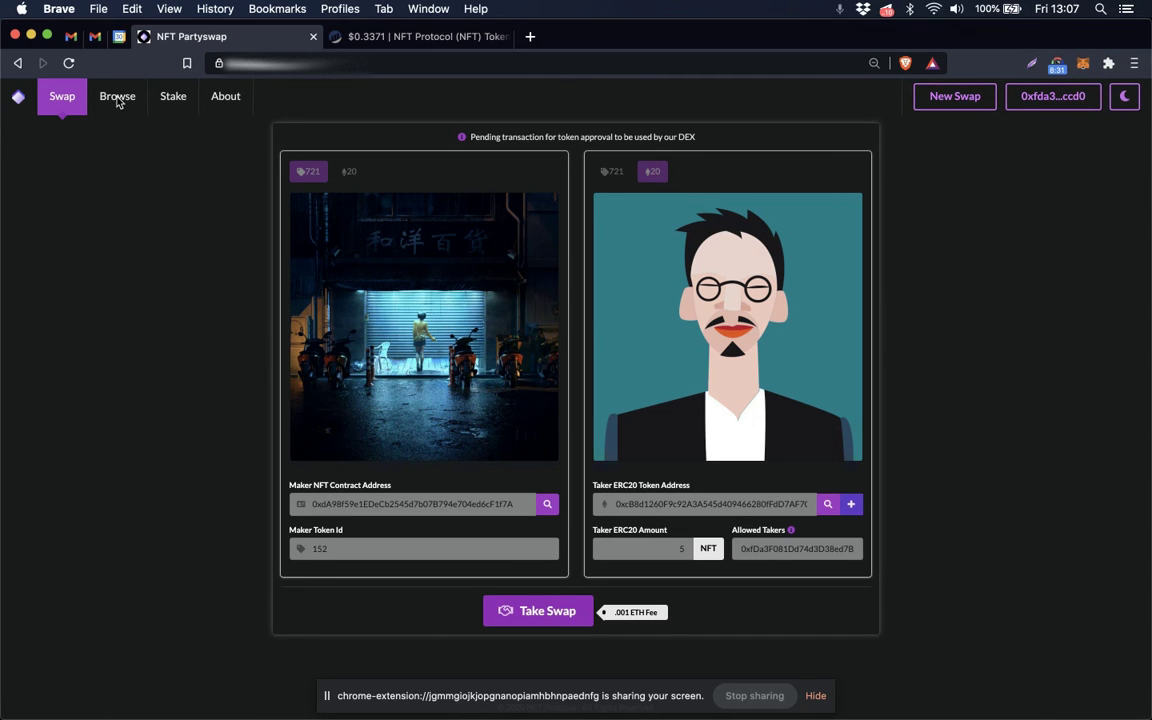
left_click(116, 101)
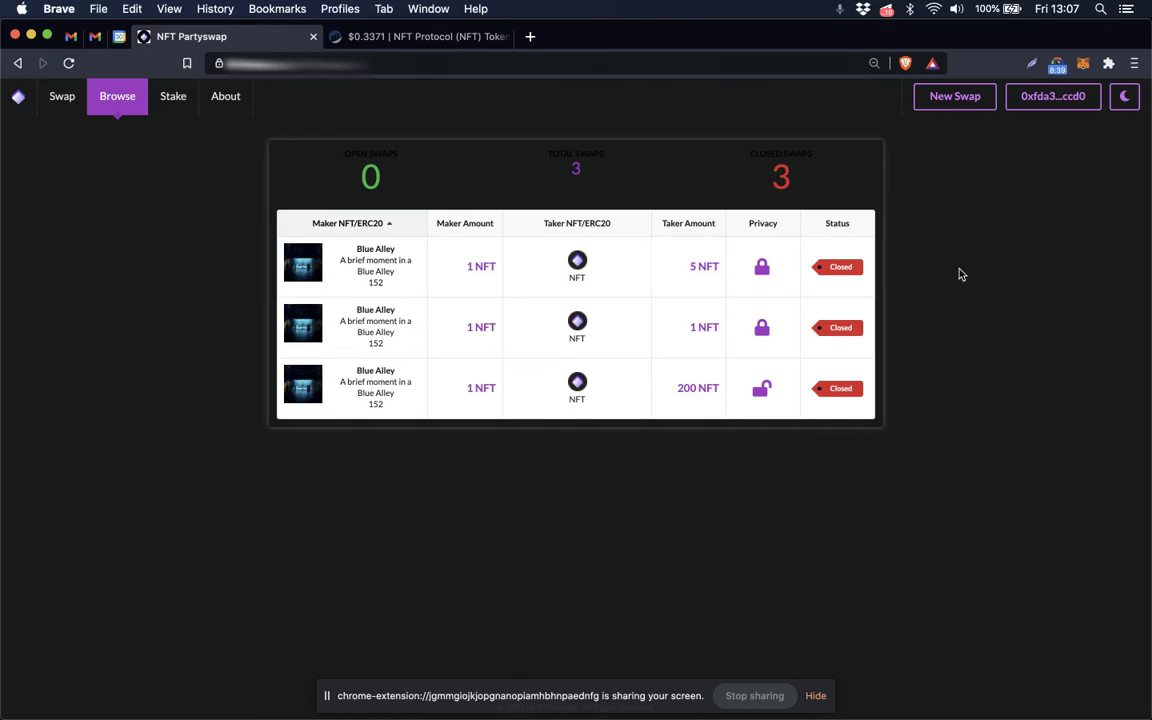
Switch to Etherscan, return to the swap maker's address page and check its refreshed ERC-721 token transfers
left_click(418, 42)
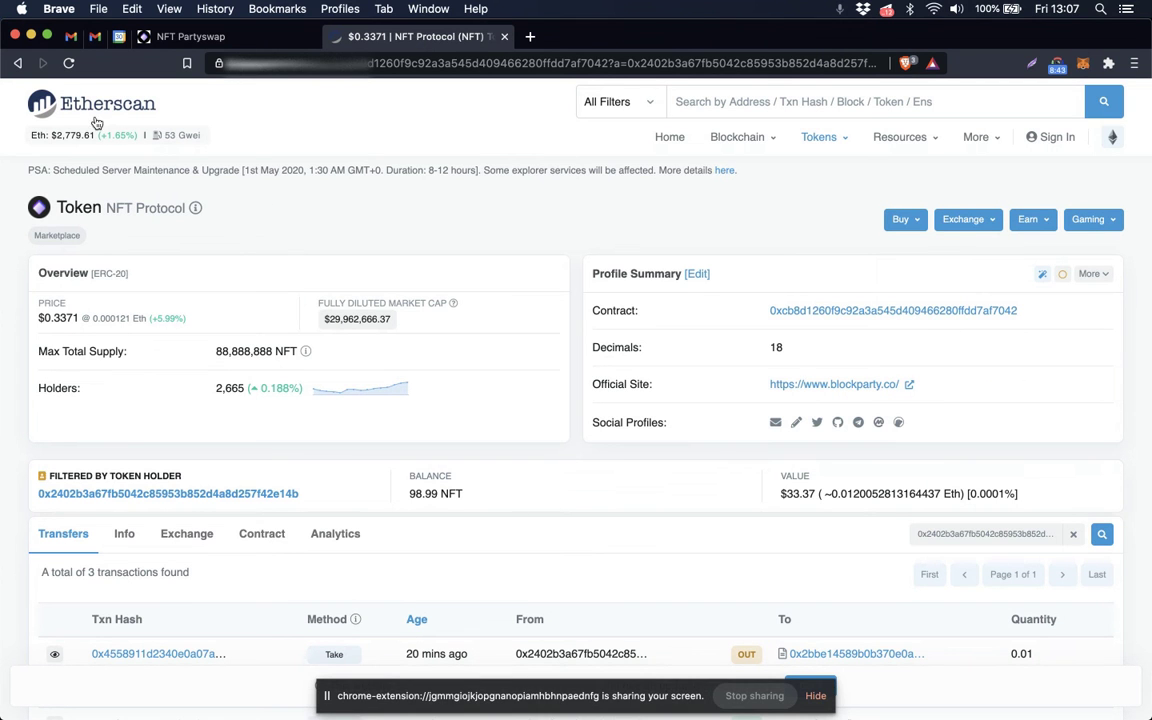
left_click(19, 64)
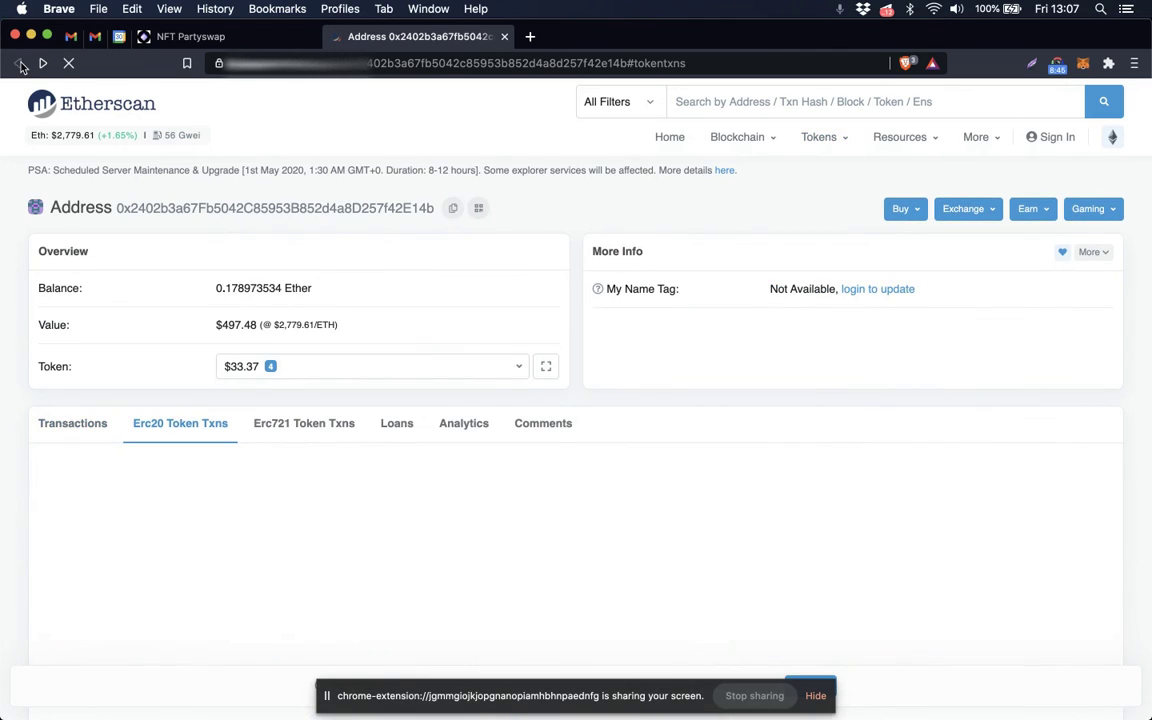
left_click(304, 423)
scroll(600, 427, "down", 2)
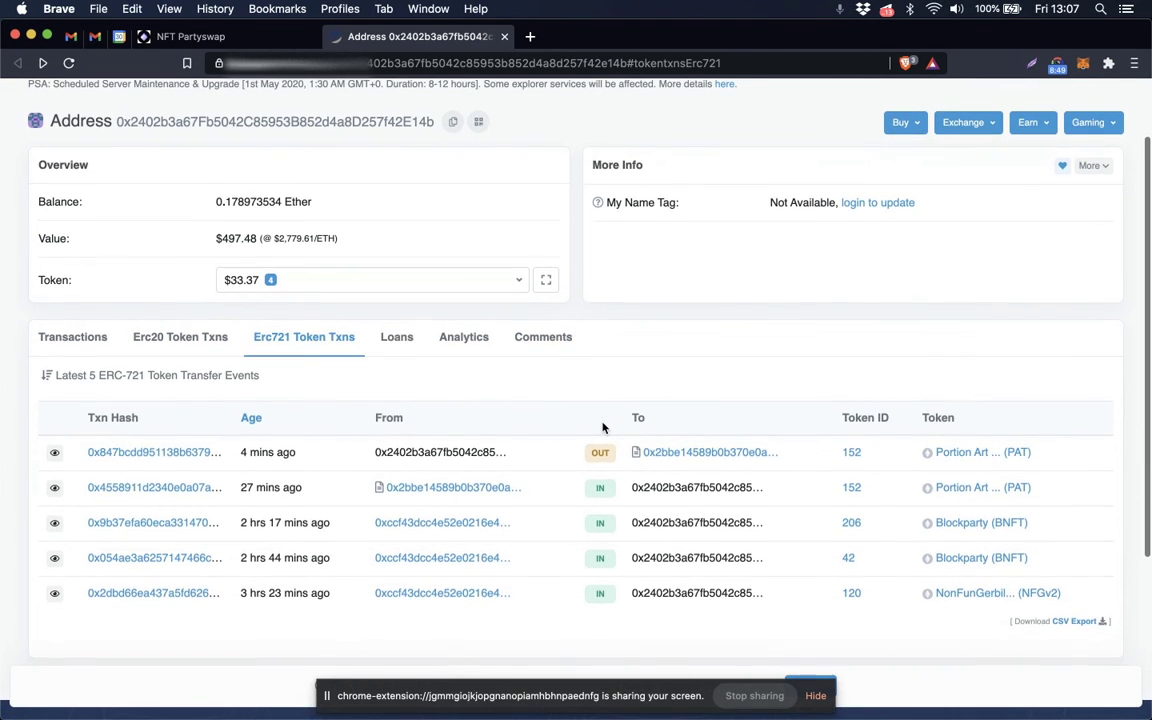
left_click(69, 64)
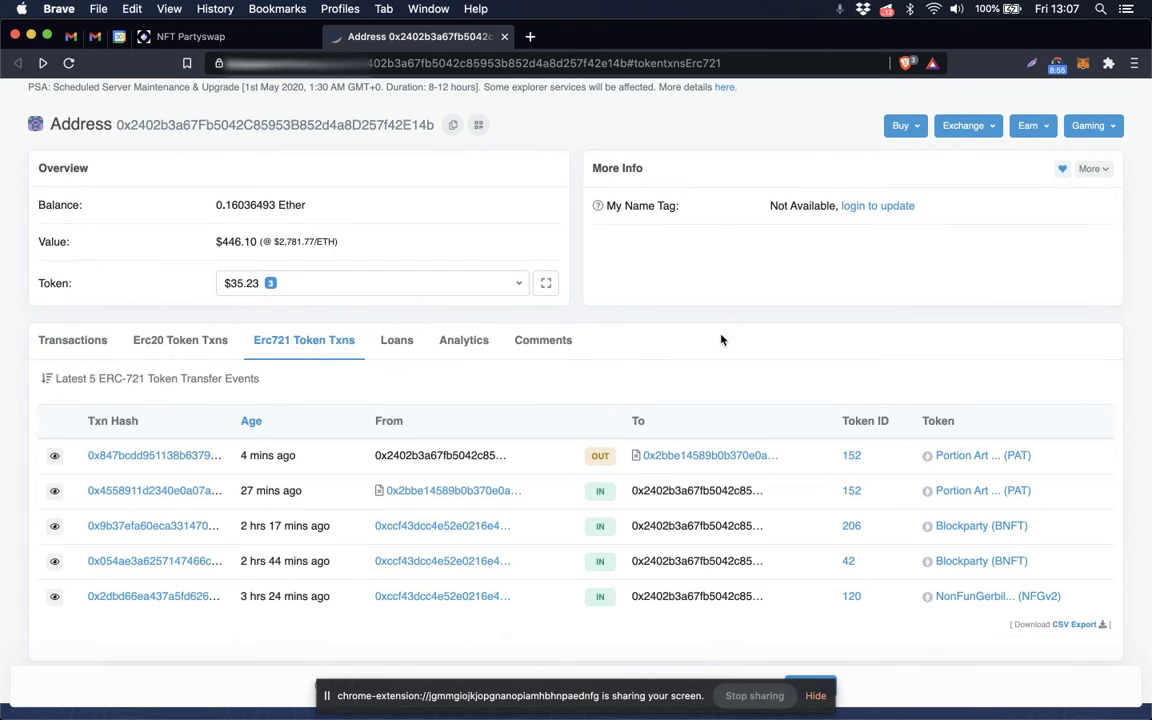
scroll(708, 366, "up", 1)
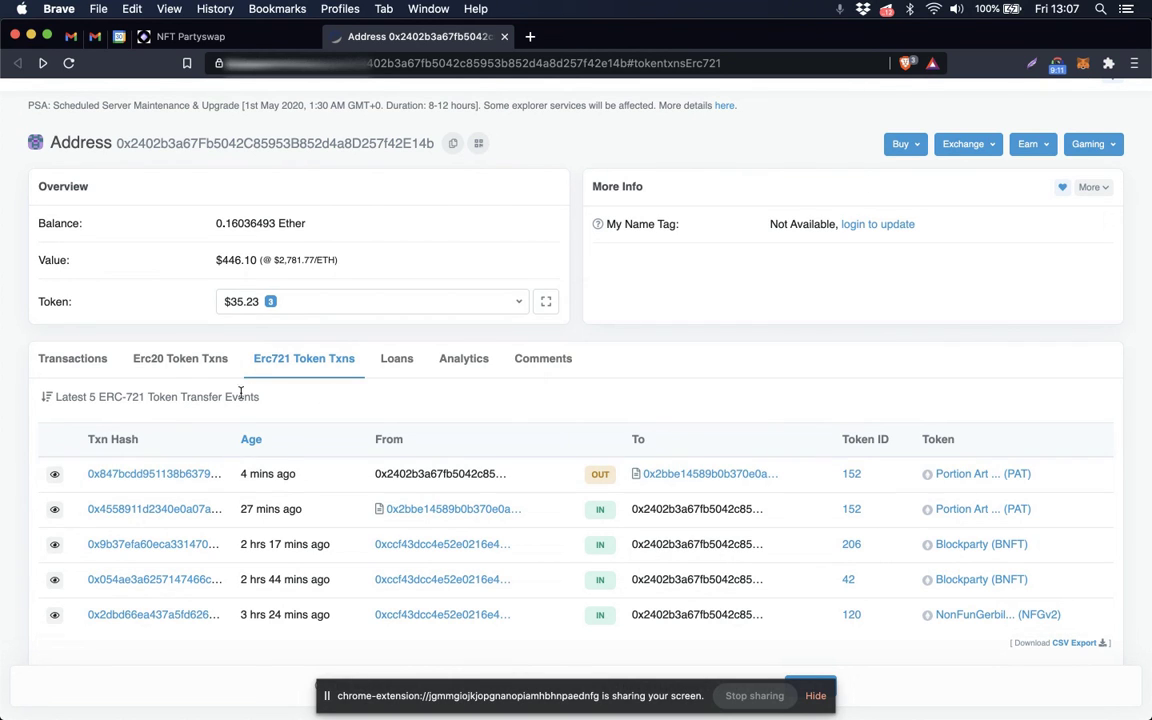
Show the maker's ERC-20 token transfers and open the details of the latest incoming 5 NFT transaction
left_click(175, 362)
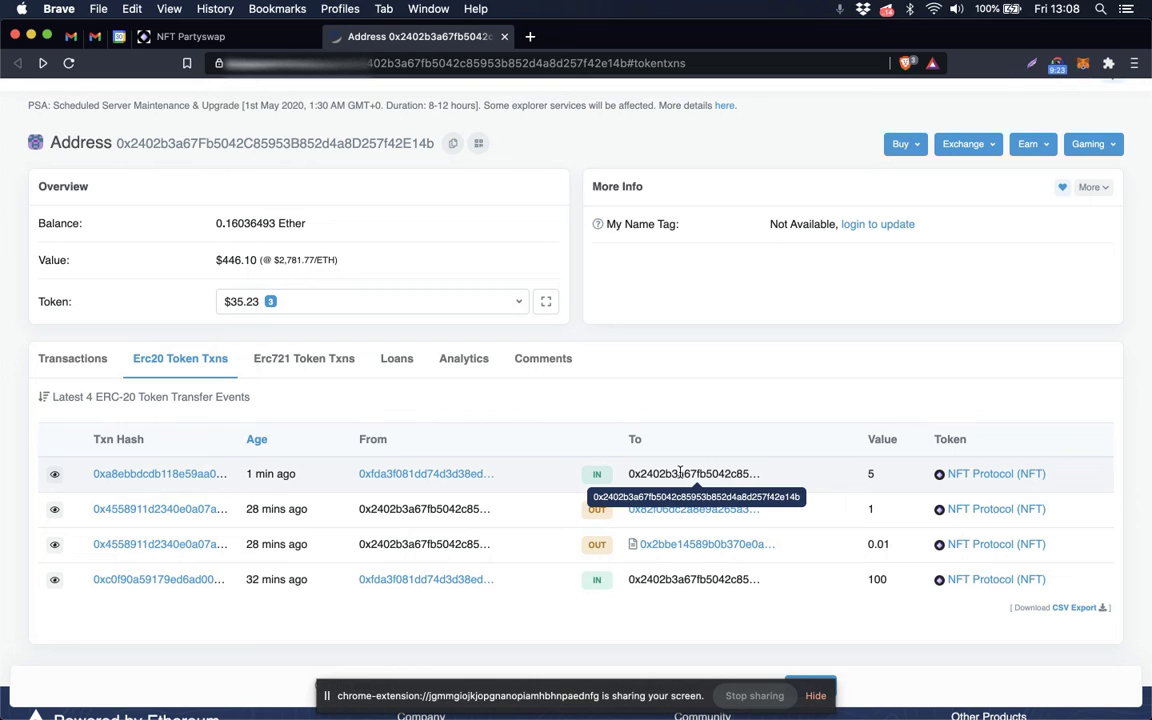
left_click(175, 477)
scroll(660, 440, "down", 2)
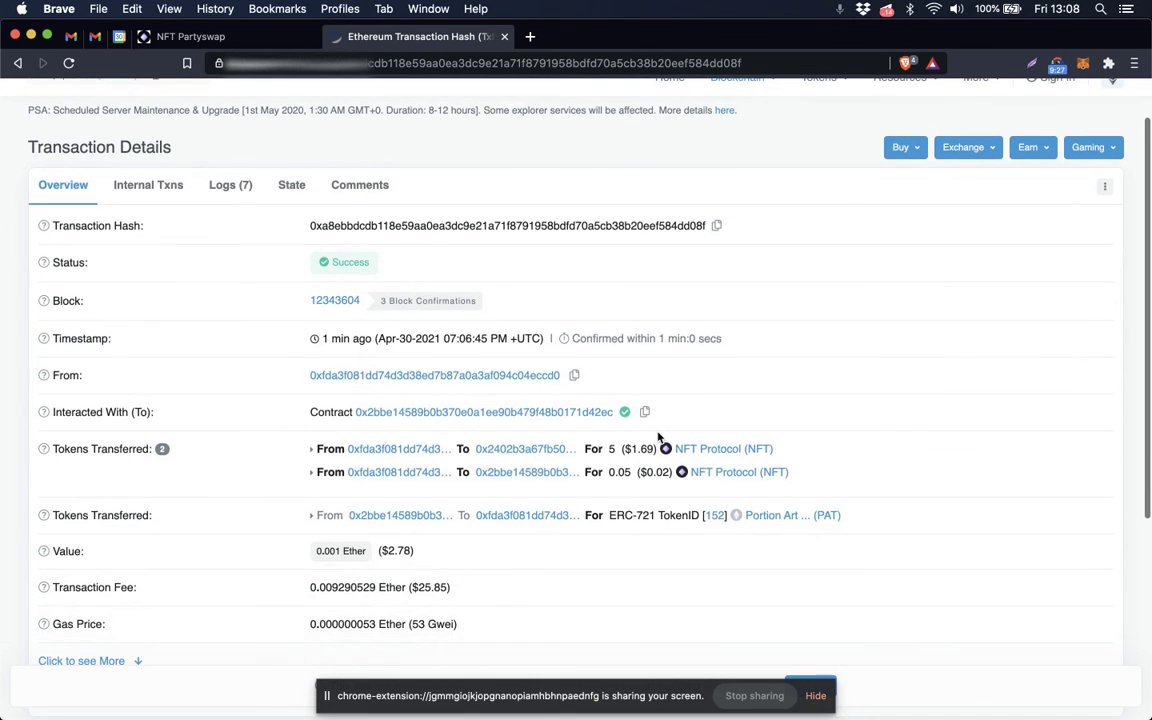
Inspect the taker wallet's NFT Protocol token transfers, then open its address page and check its ERC-721 transfers
left_click(425, 477)
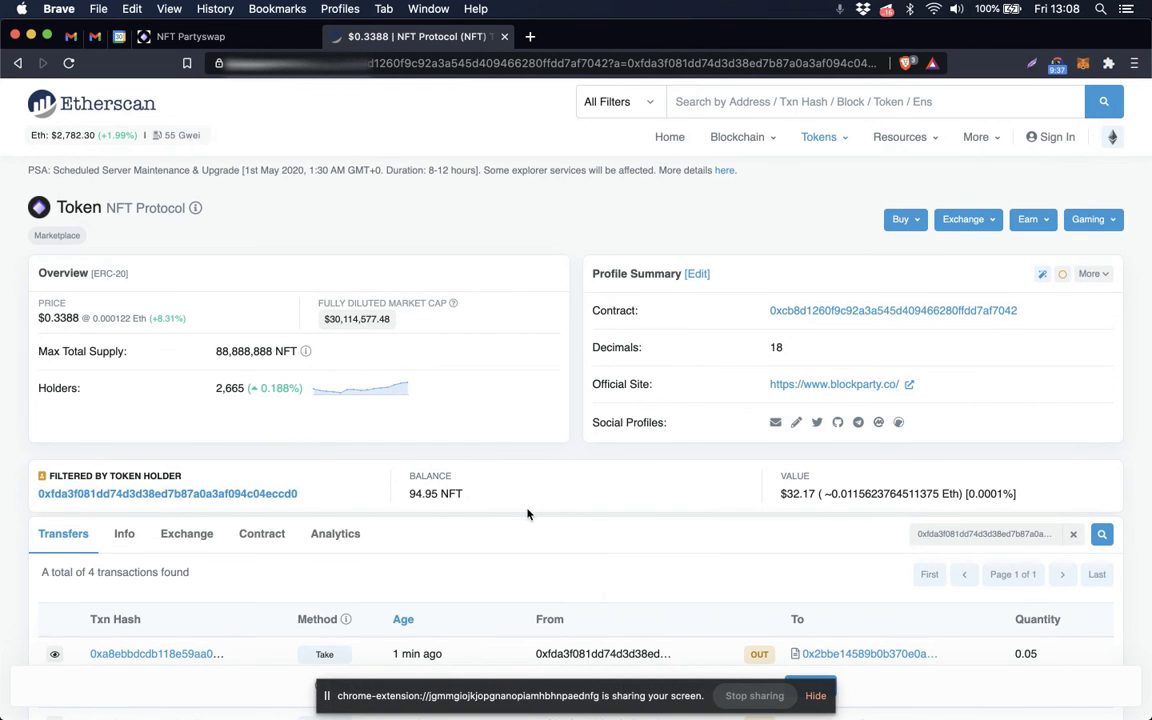
scroll(527, 513, "down", 3)
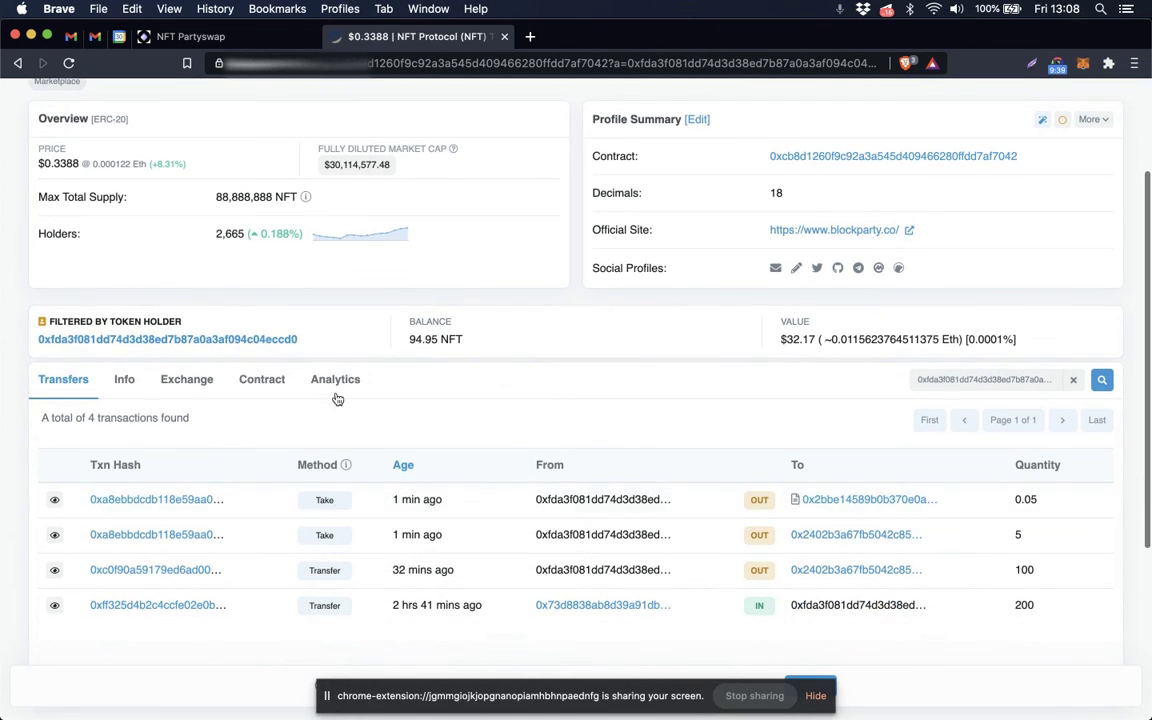
left_click(276, 343)
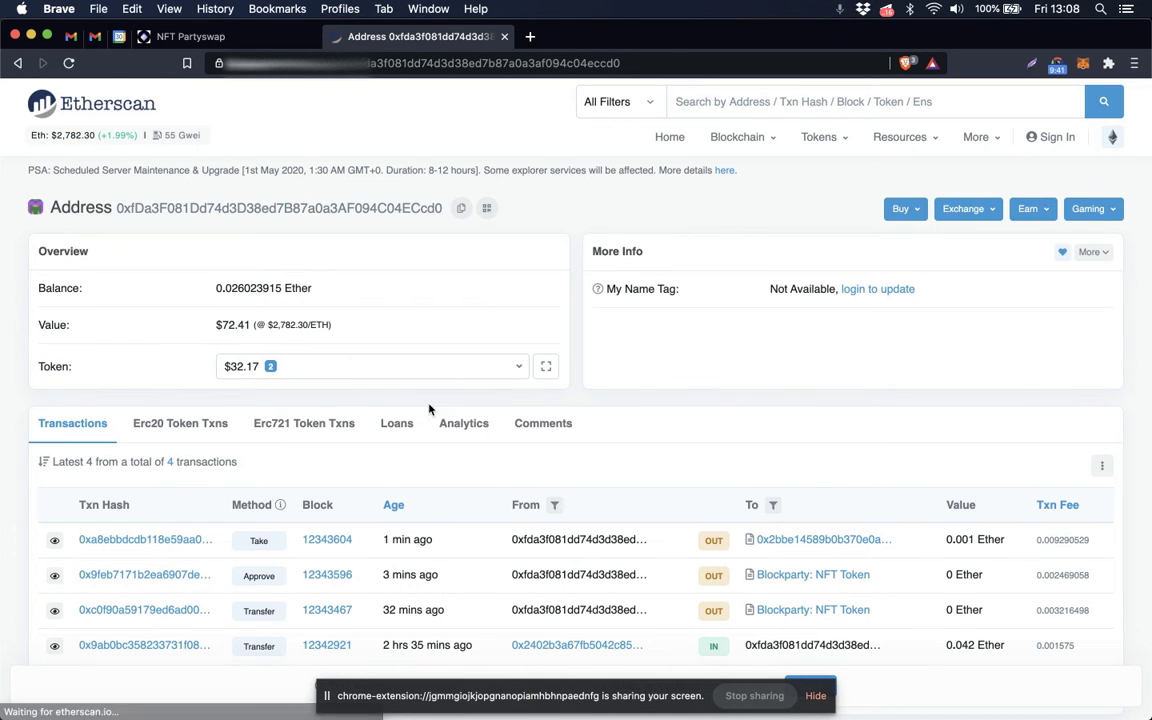
left_click(302, 423)
scroll(651, 432, "down", 1)
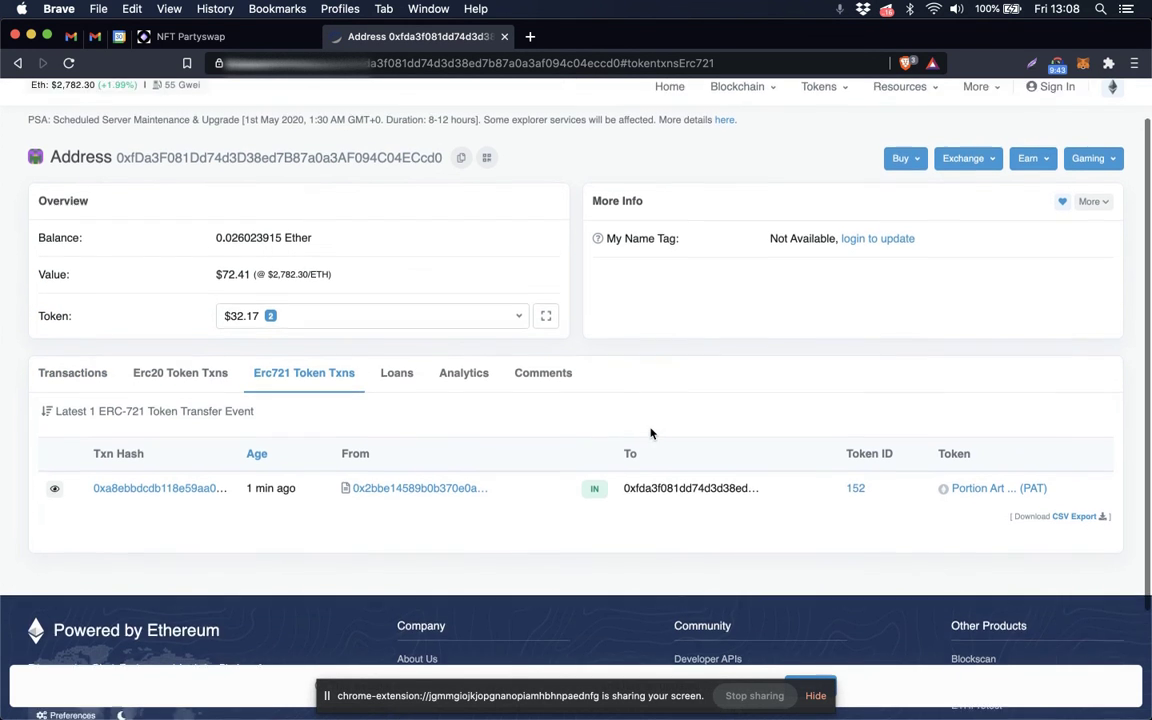